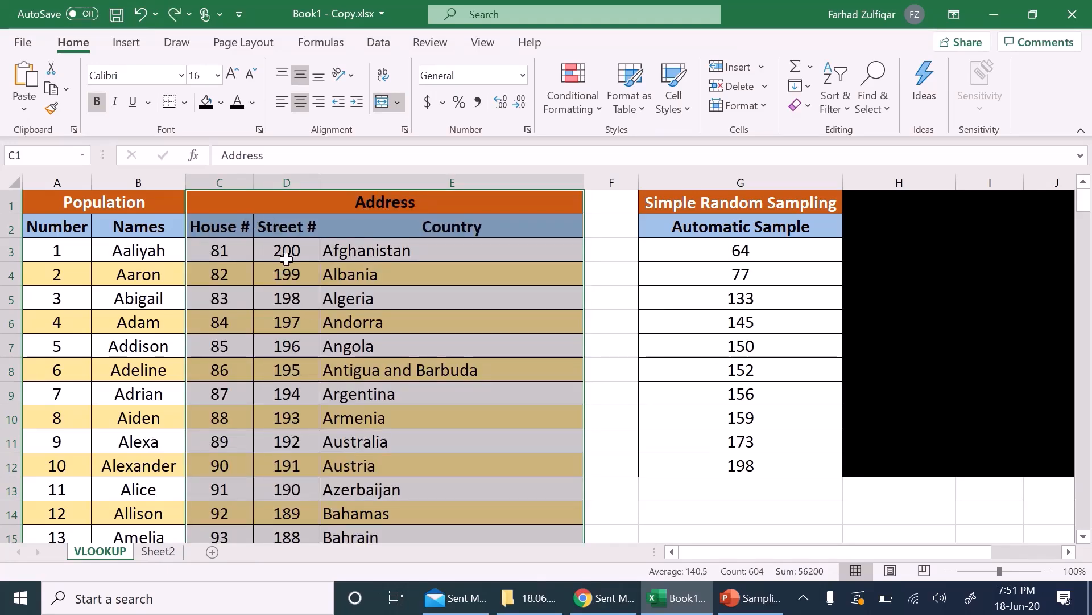
Look up sample number 64 in the population table to see which name belongs to it.
click(450, 231)
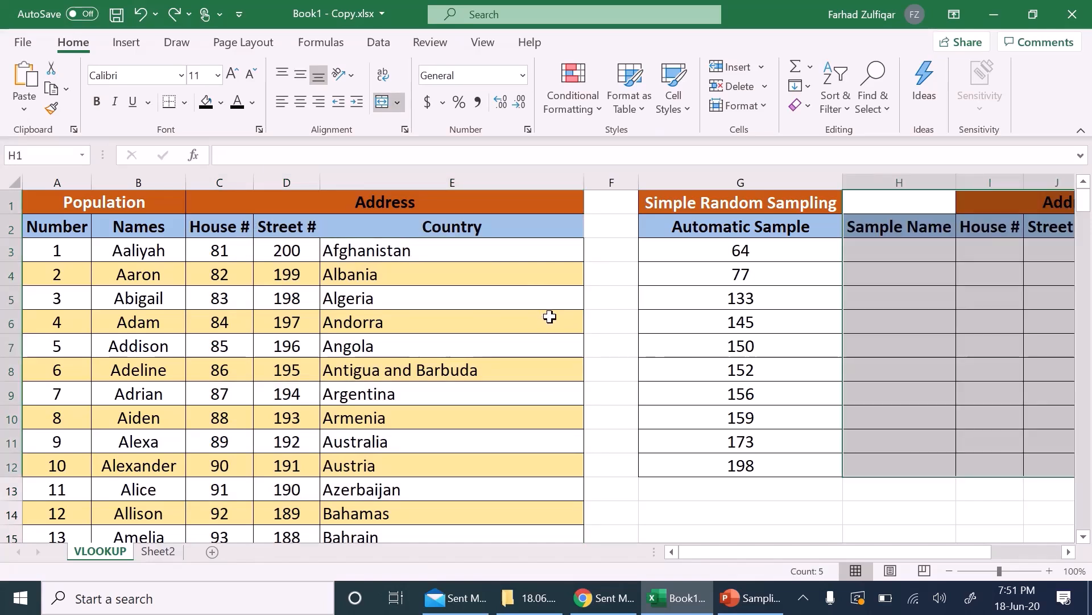
click(882, 266)
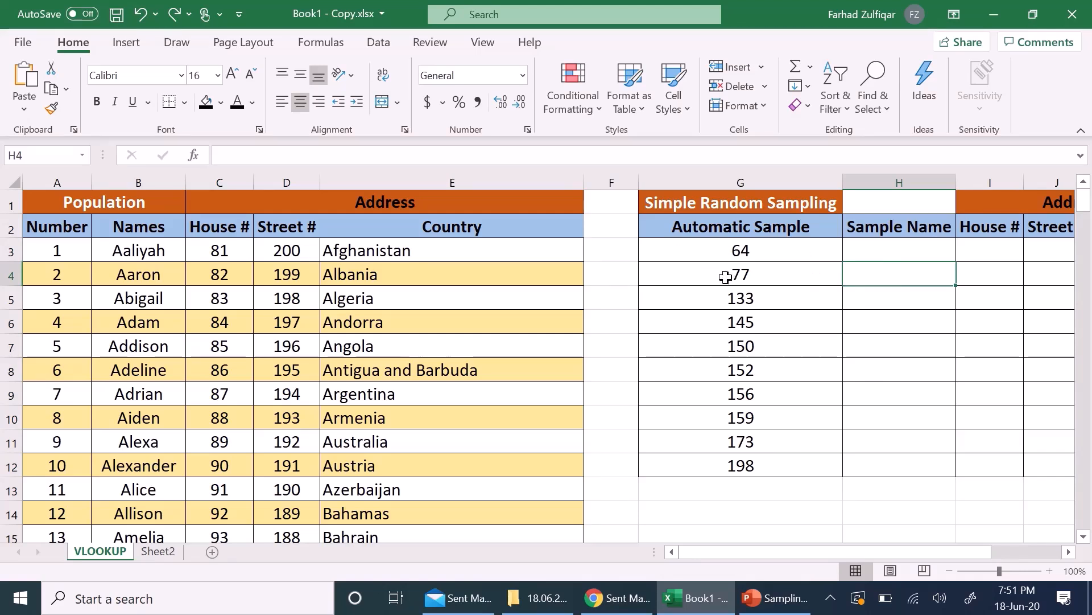
click(891, 248)
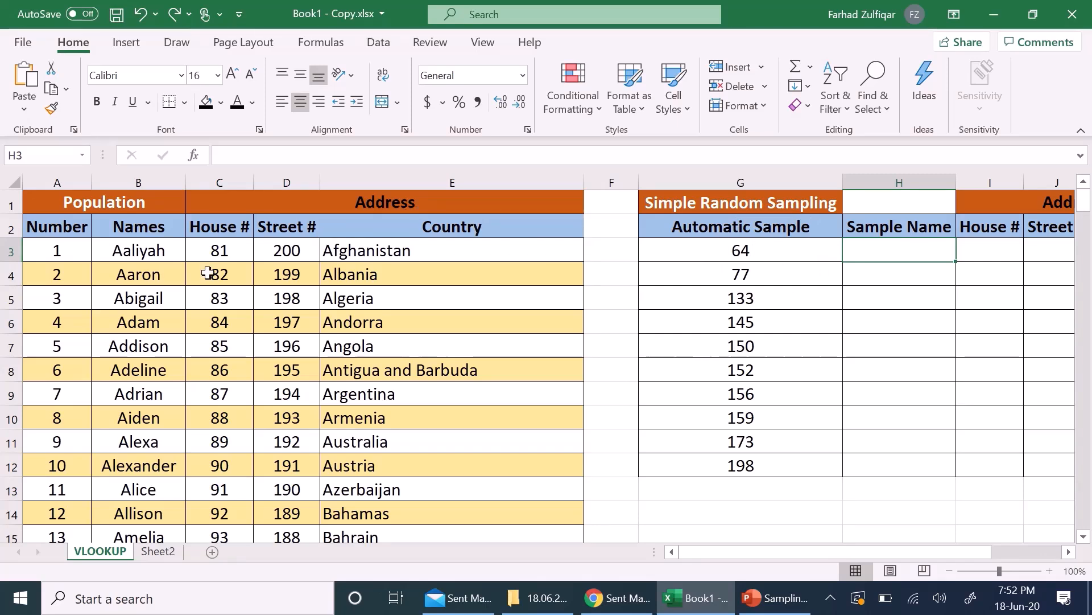
scroll(191, 290, down, 20)
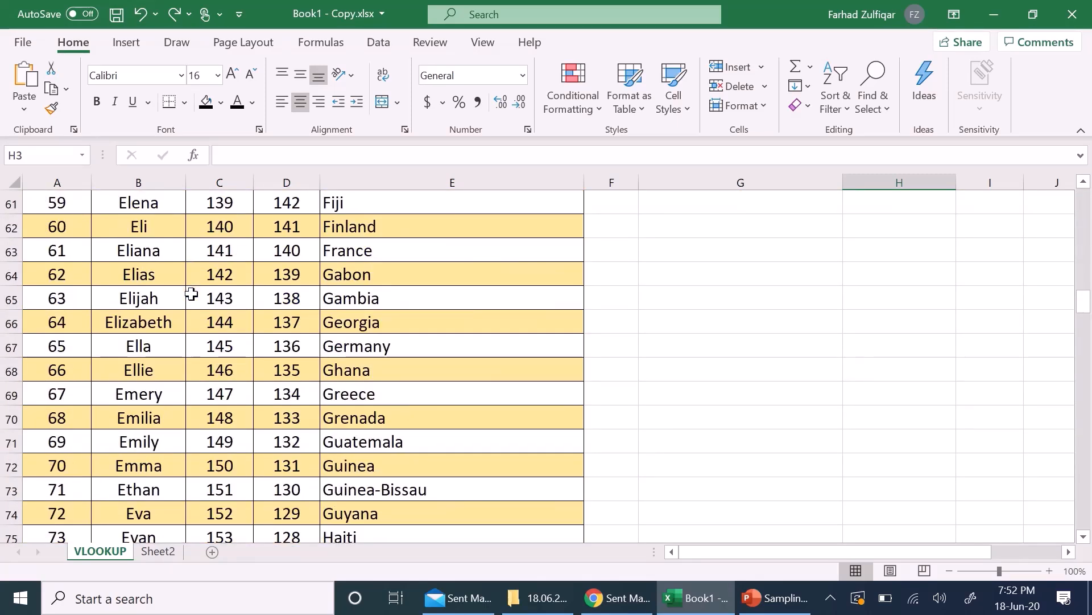
click(153, 324)
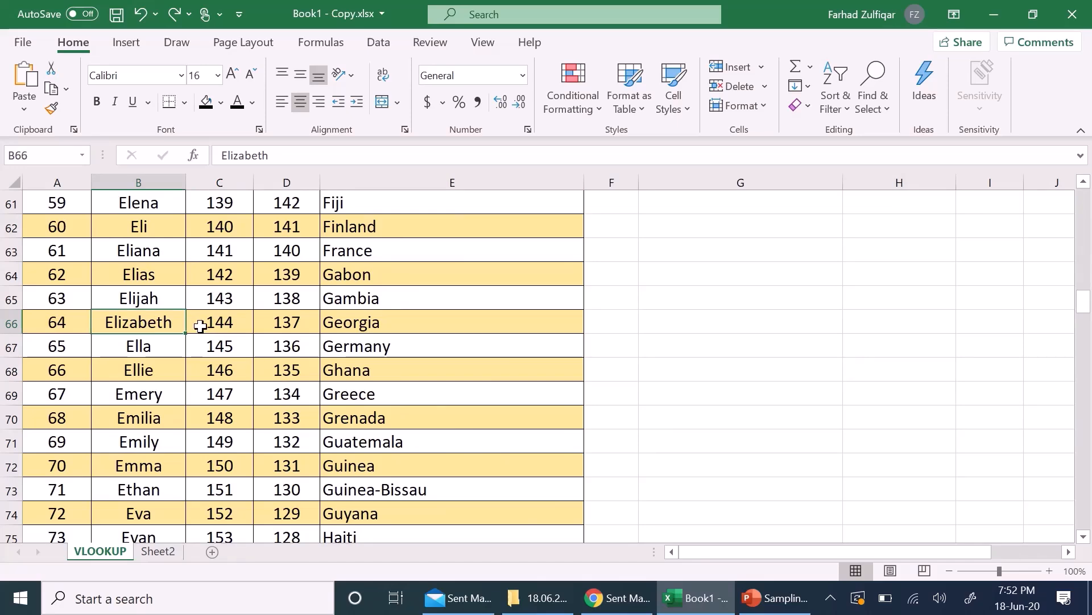
scroll(196, 321, up, 20)
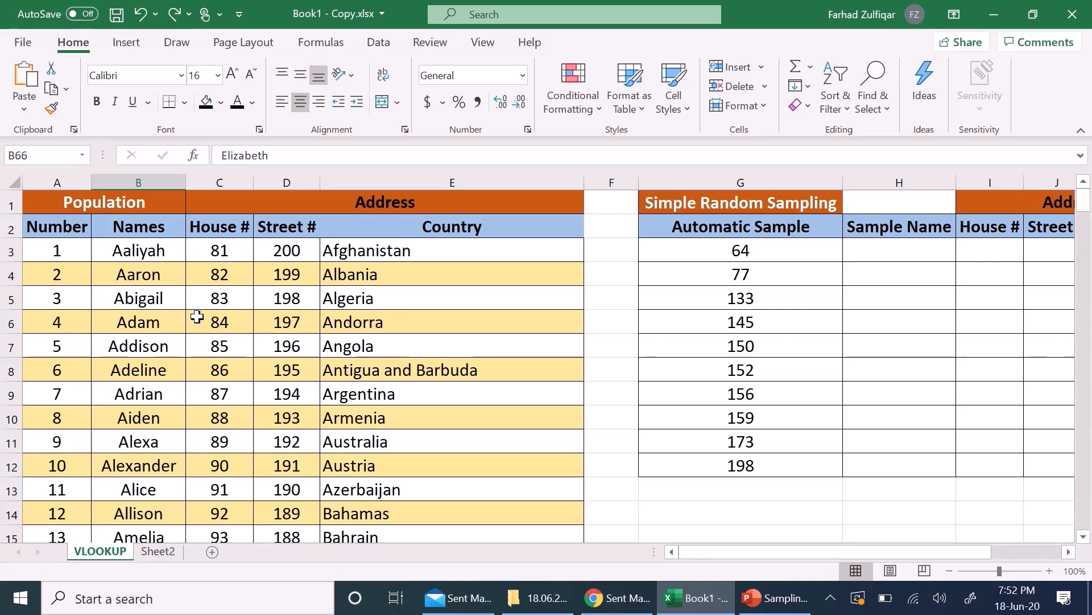
Begin a VLOOKUP formula in H3 with G3 as the lookup value and A3:E202 as the table array.
click(887, 245)
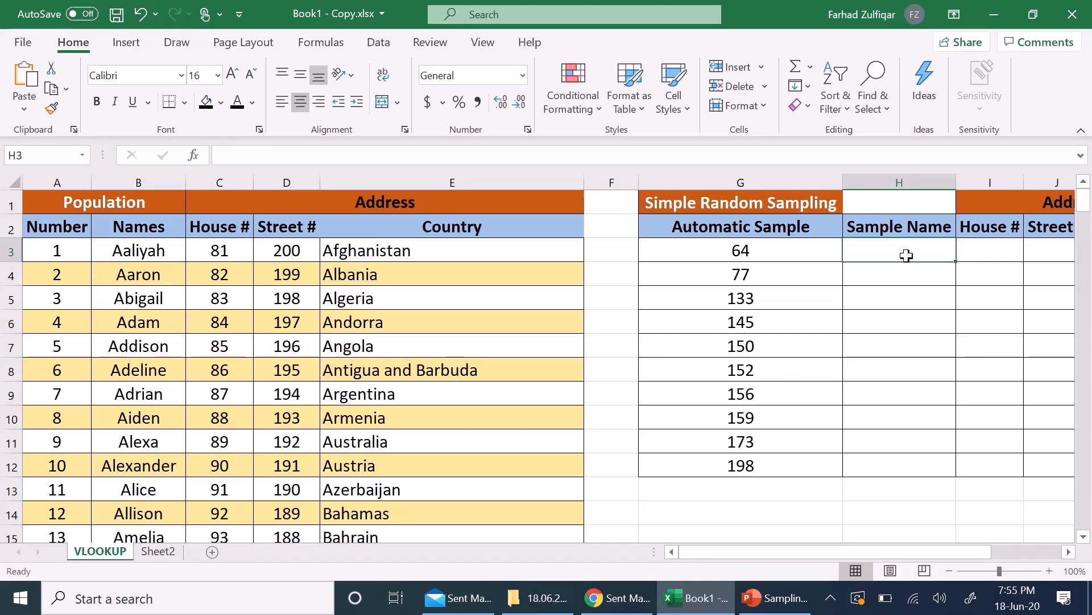
text(=vloo)
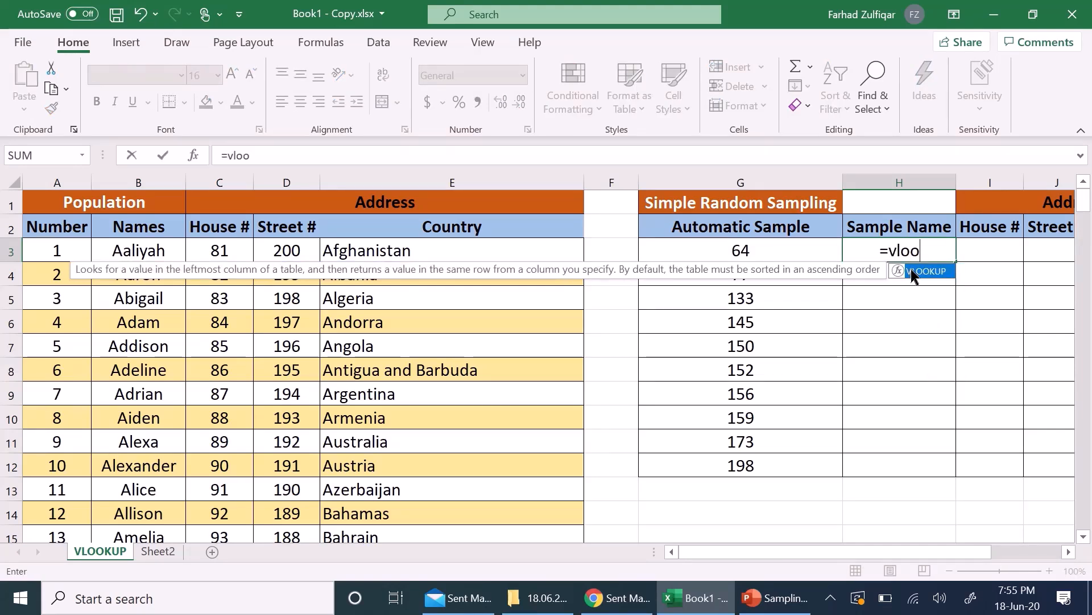
double_click(912, 271)
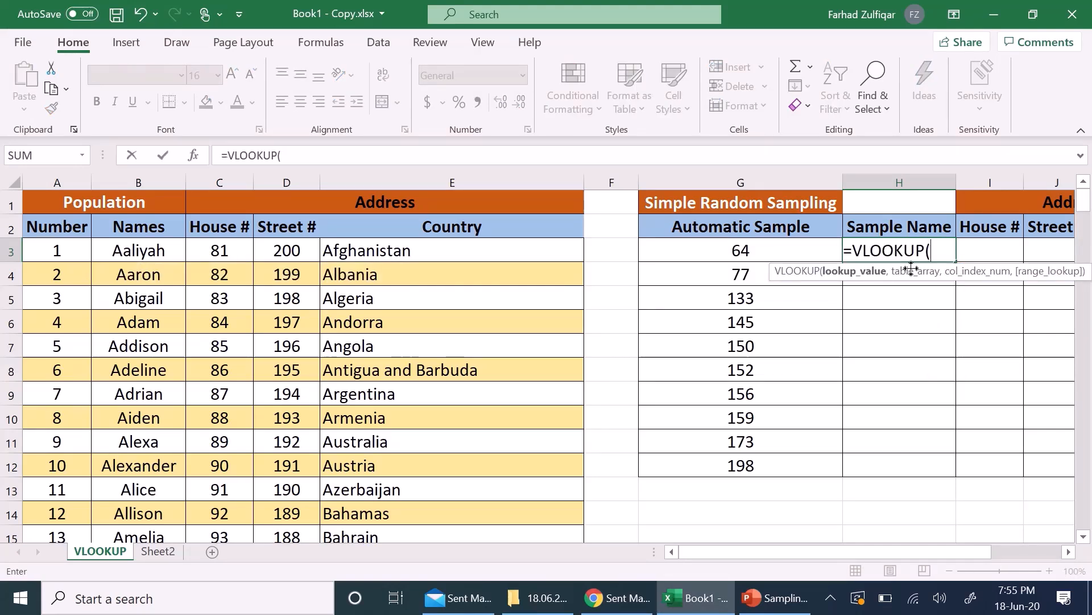
click(787, 246)
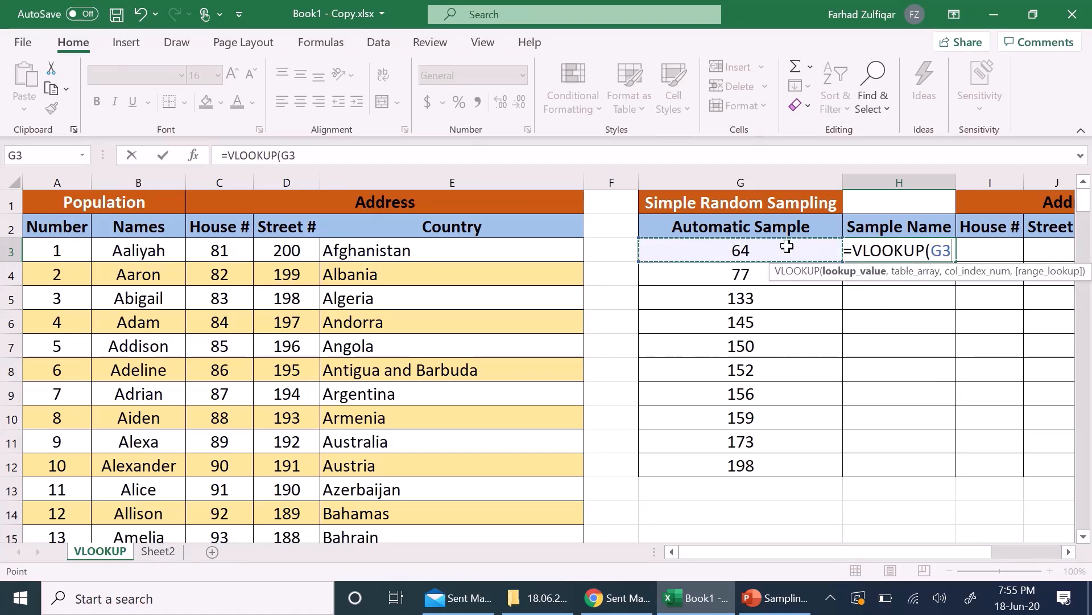
text(,)
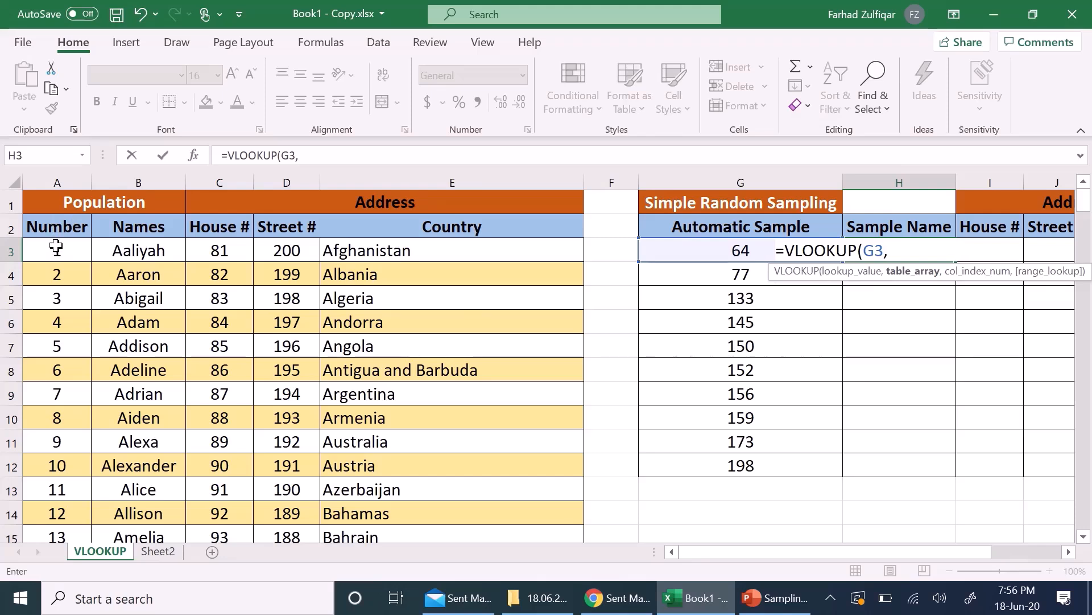
drag(56, 246, 541, 572)
drag(517, 507, 516, 508)
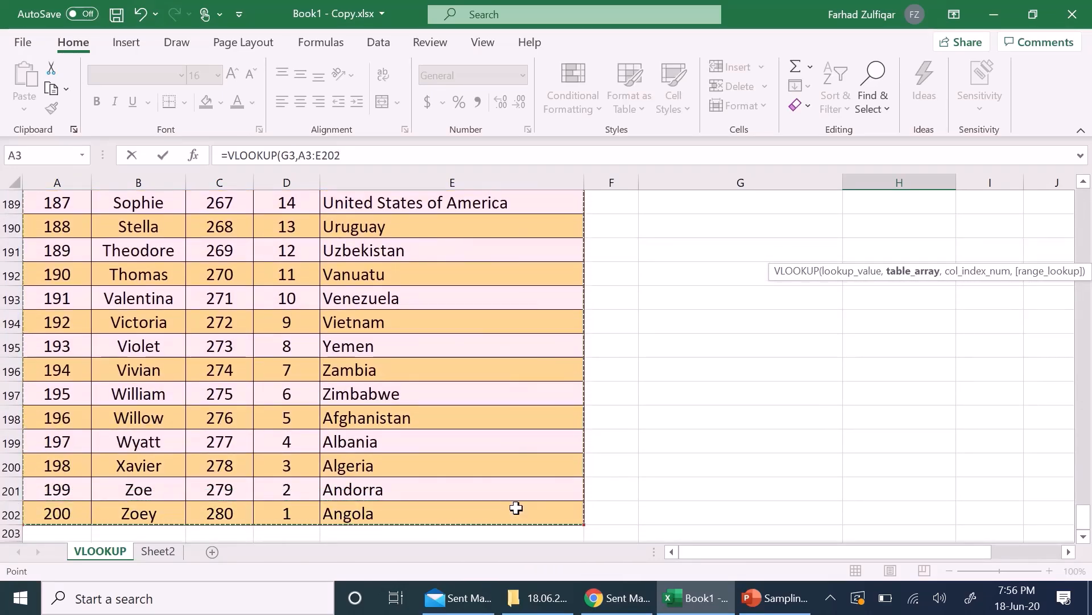
text(,)
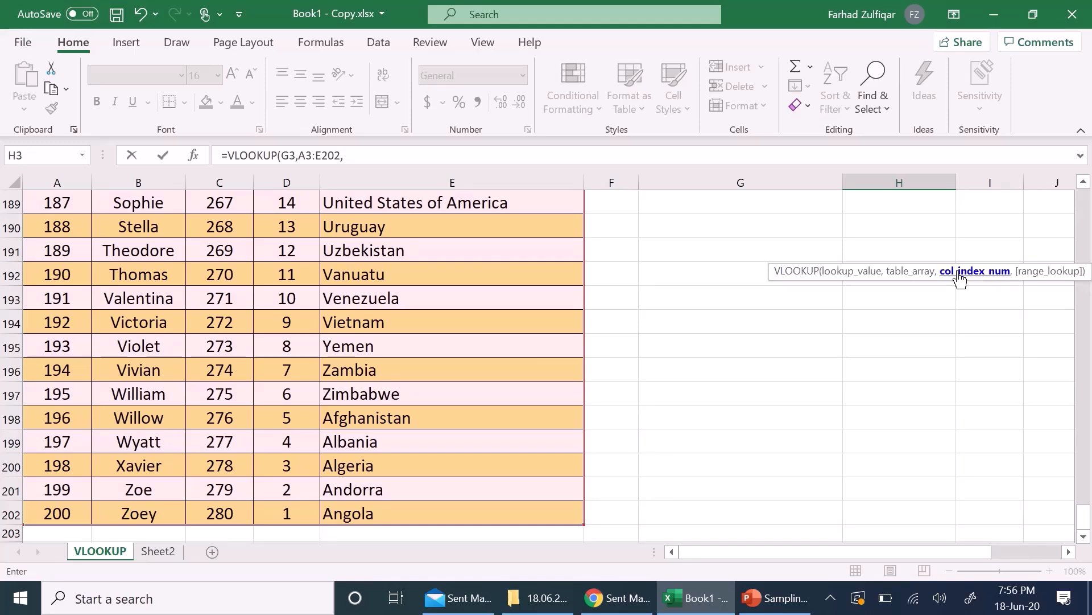
Complete the VLOOKUP formula in H3 with column index 2 and FALSE for an exact match.
scroll(427, 319, up, 7)
scroll(428, 321, up, 20)
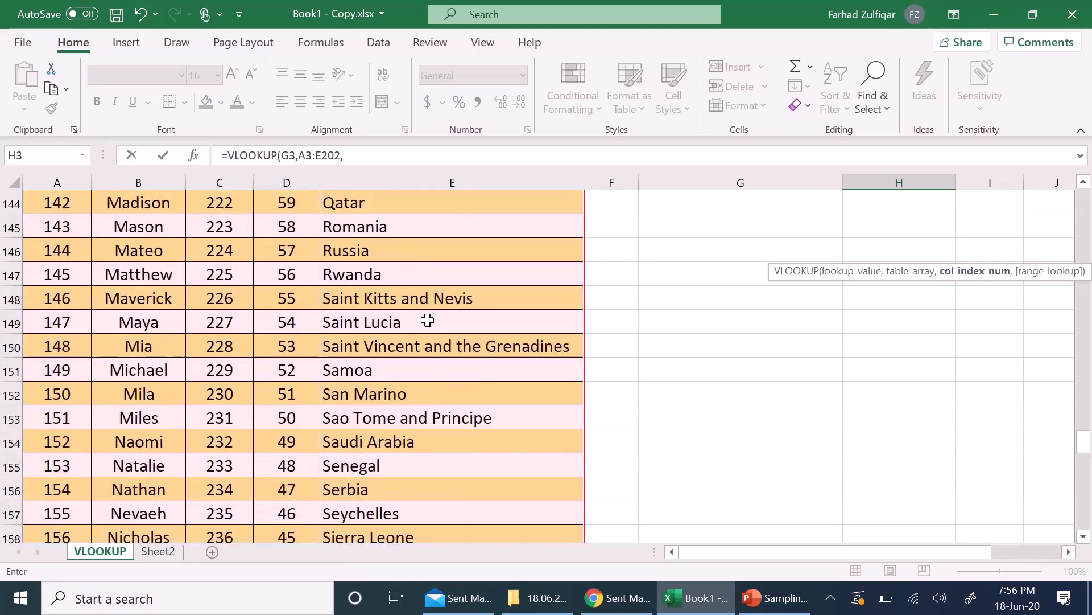
scroll(429, 311, up, 20)
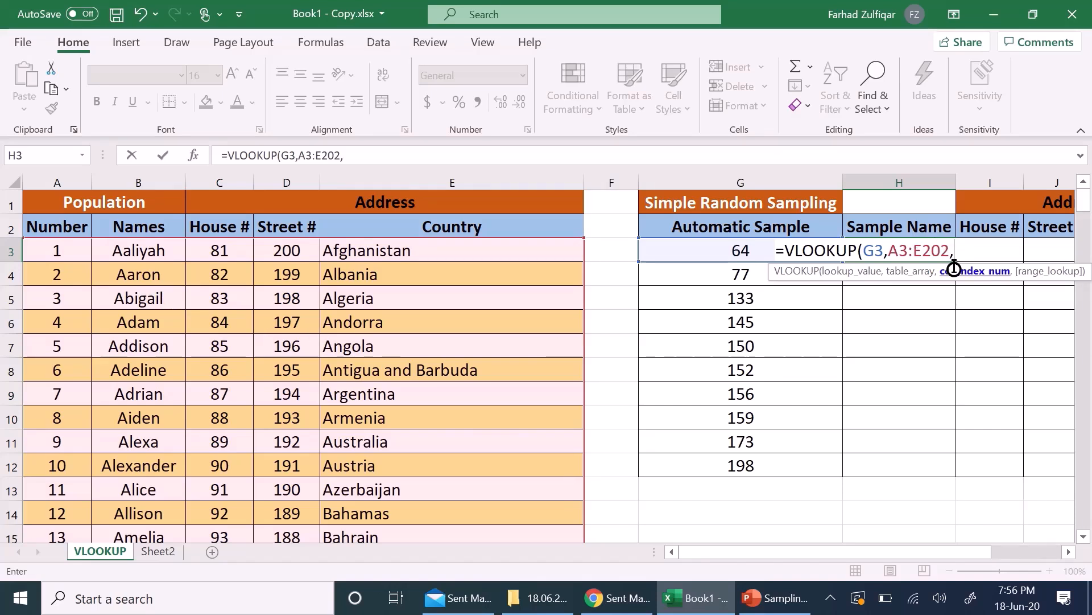
text(2)
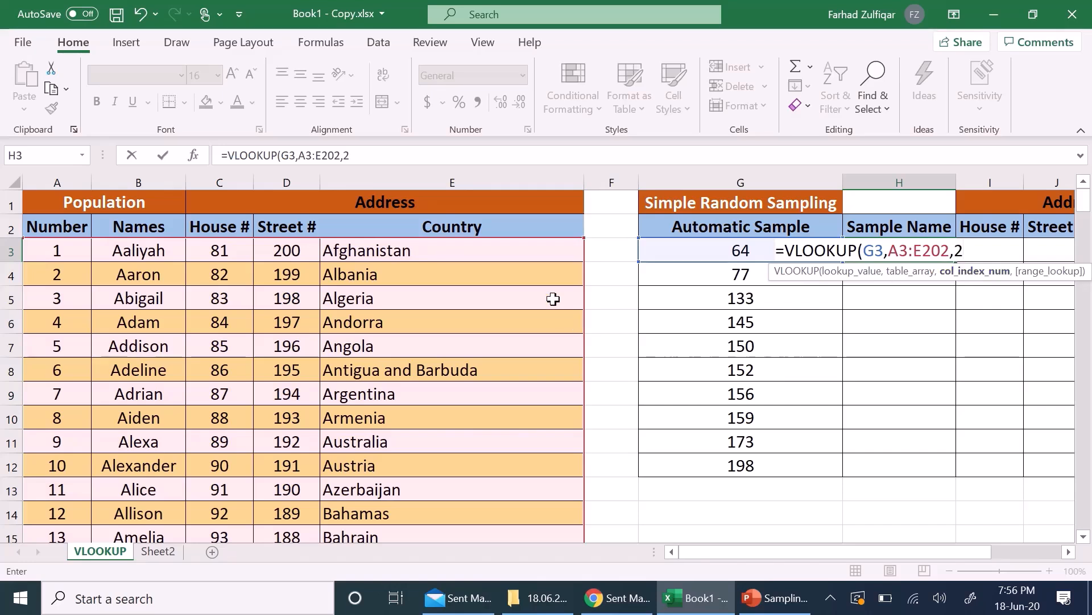
text(,)
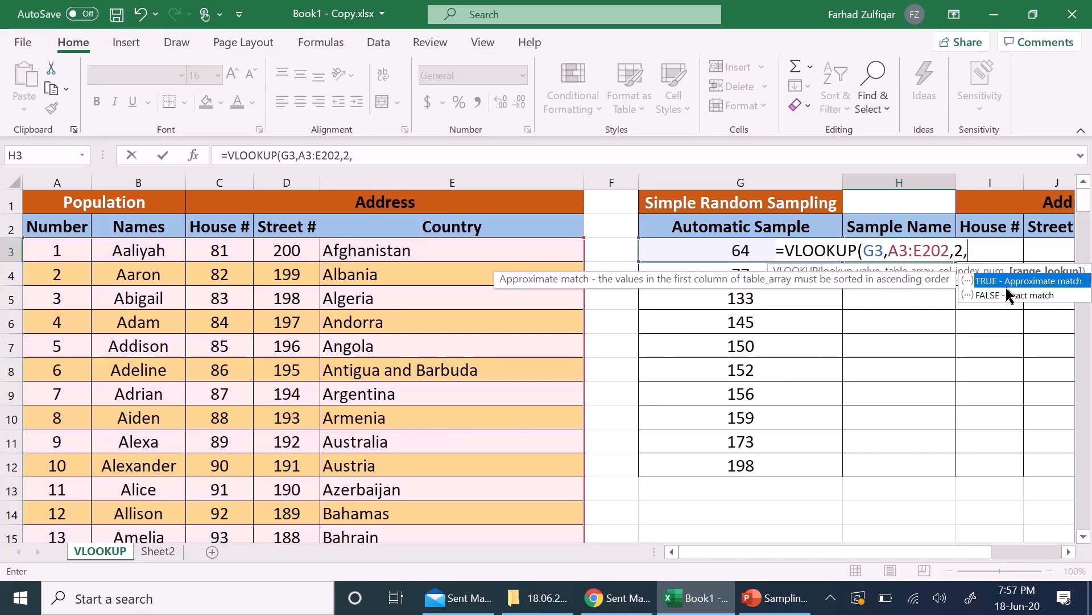
text(FALSE))
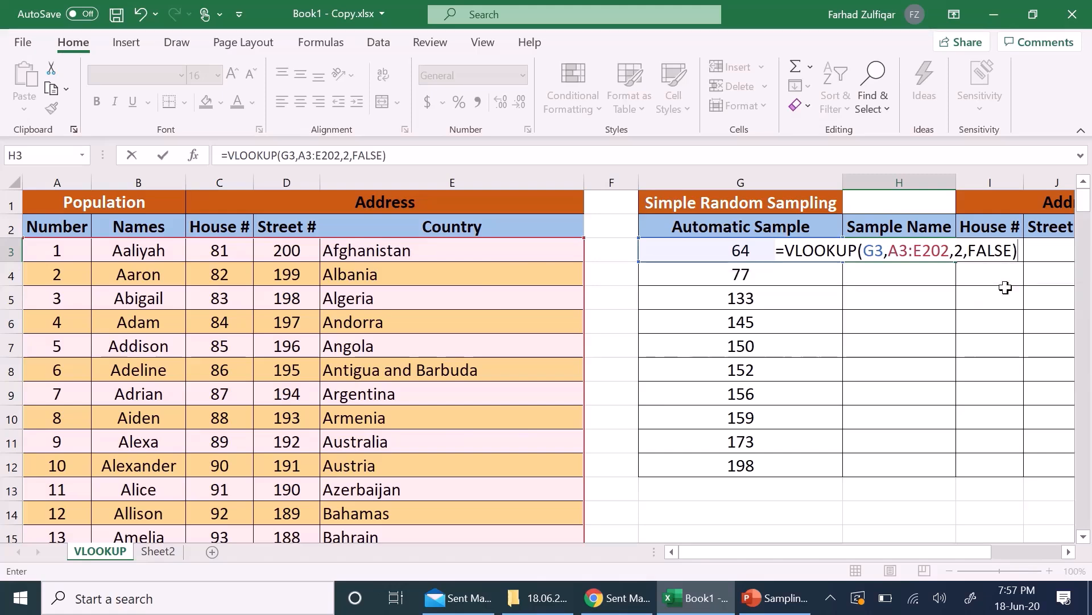
key(Return)
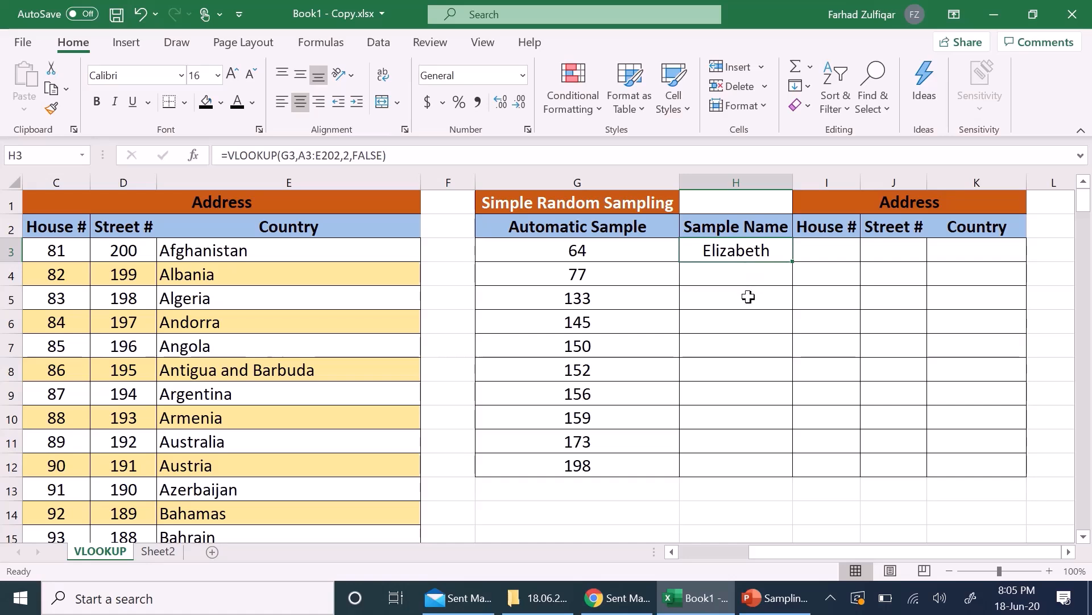
Lock the references in H3's VLOOKUP formula, making the lookup value $G3 and the table array $A$3:$E$202.
double_click(729, 250)
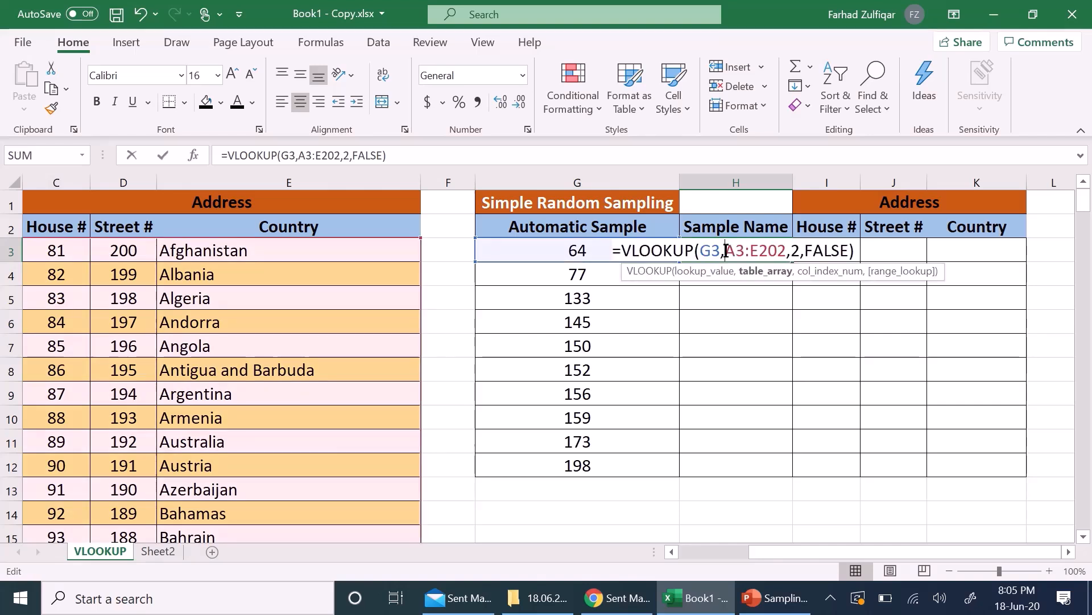
click(704, 252)
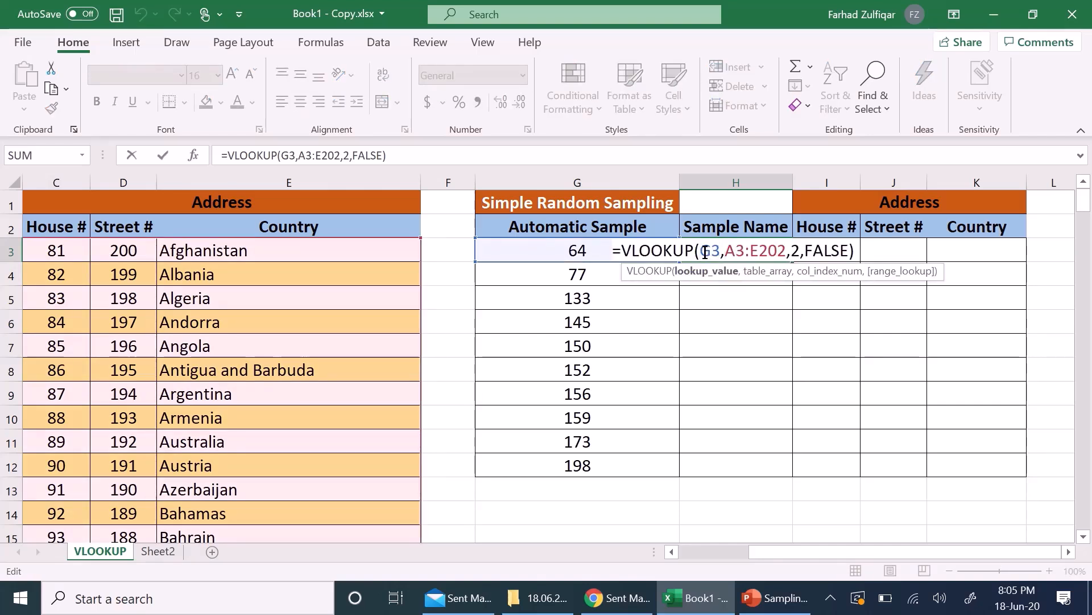
text($)
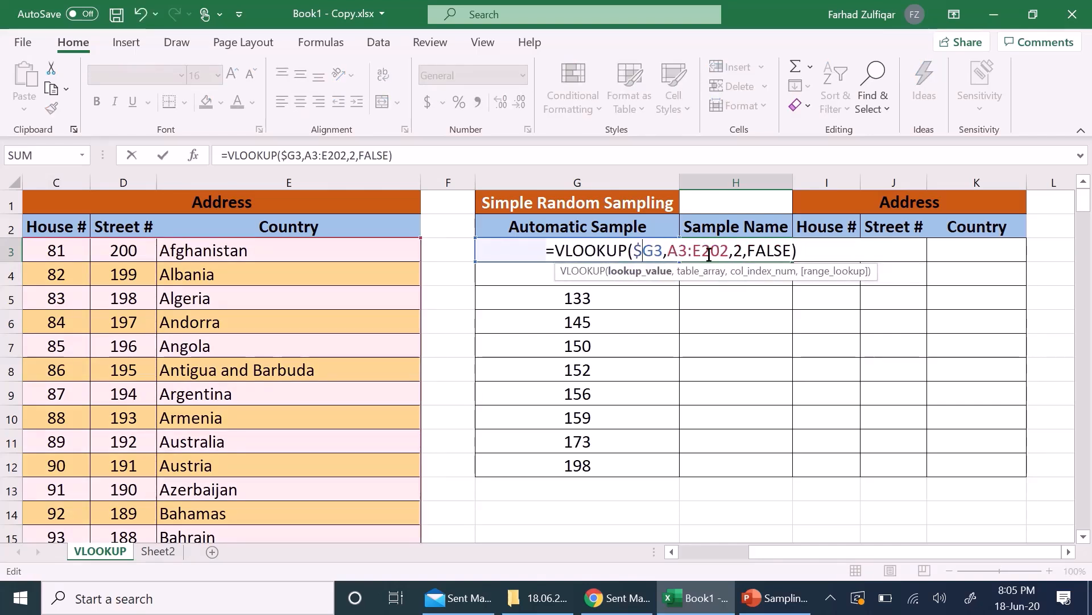
click(665, 252)
text($G3,)
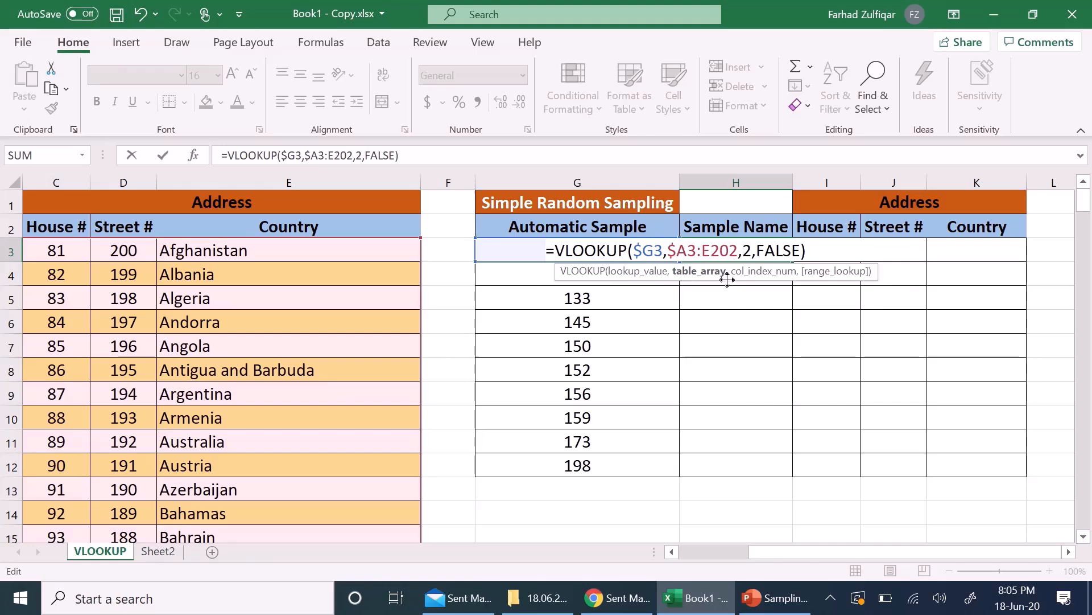
text($)
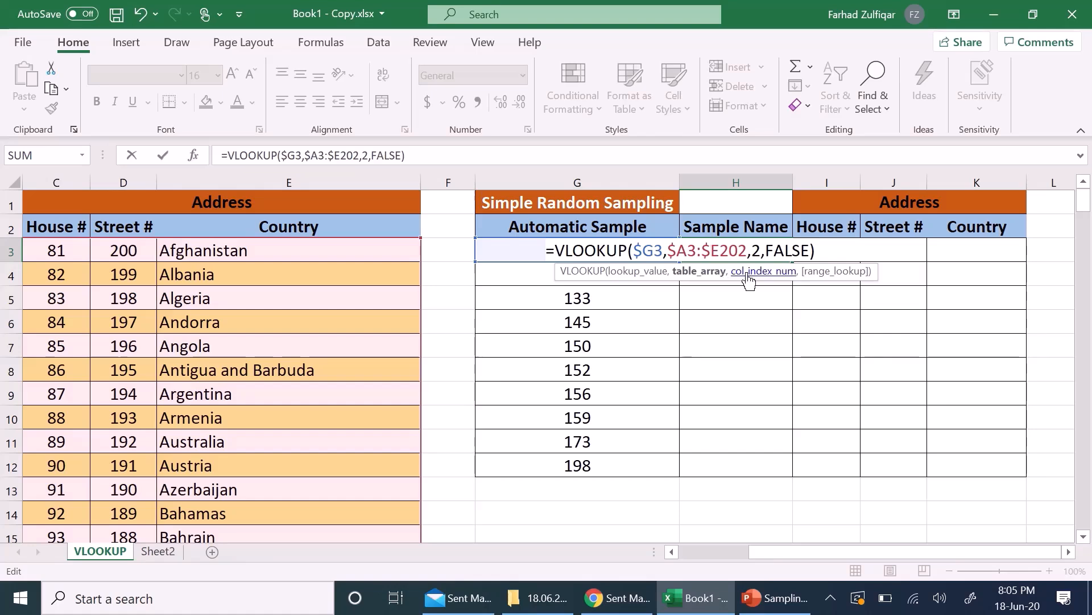
click(688, 255)
text($)
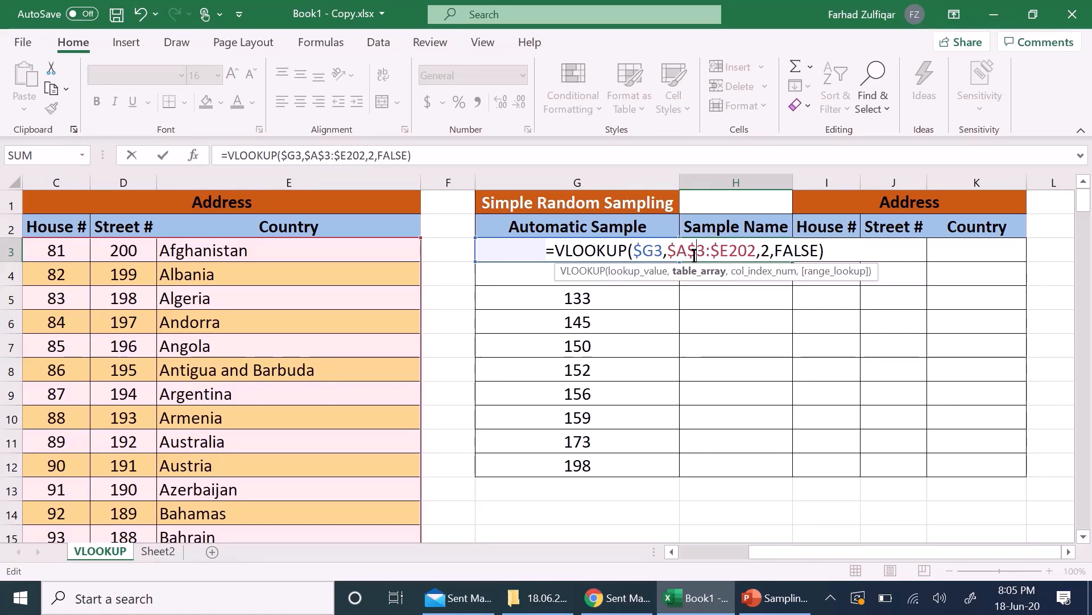
click(729, 251)
text($)
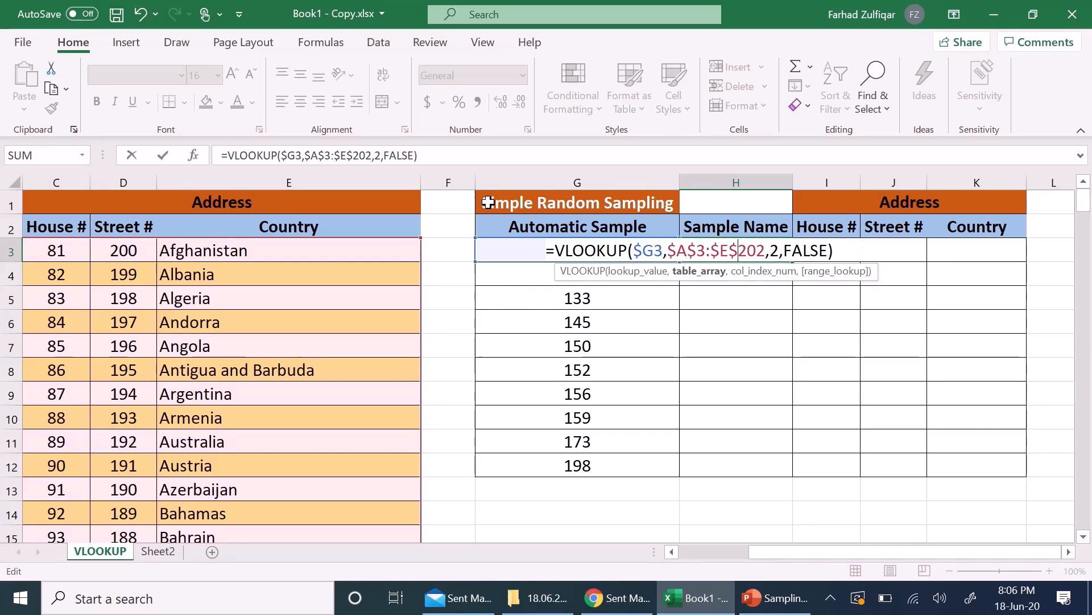
key(ctrl+Return)
Fill the H3 formula down through H12 to return all the sample names.
drag(792, 265, 771, 459)
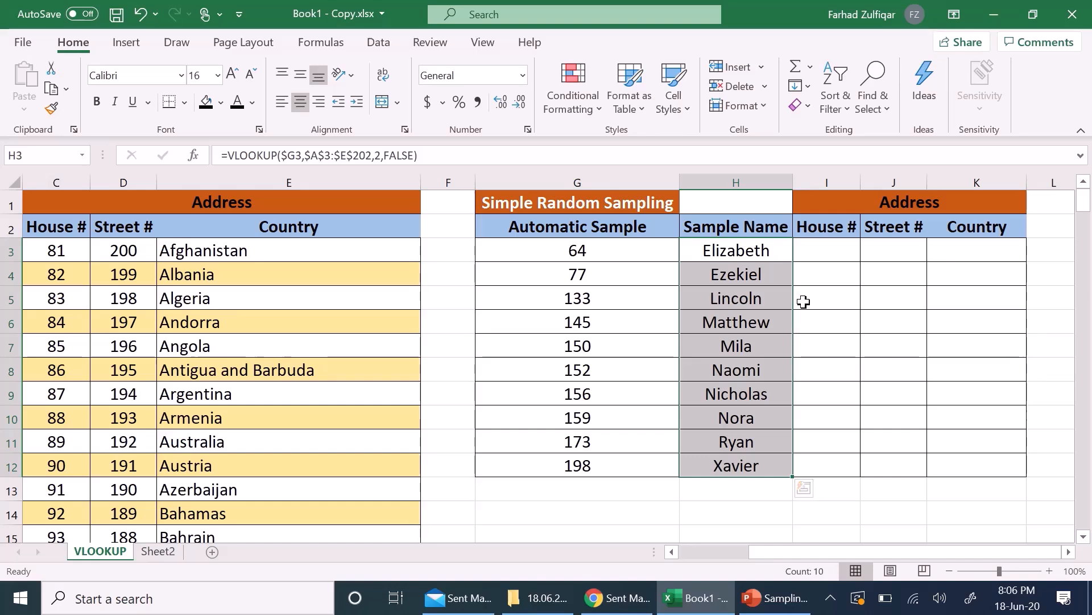
click(812, 272)
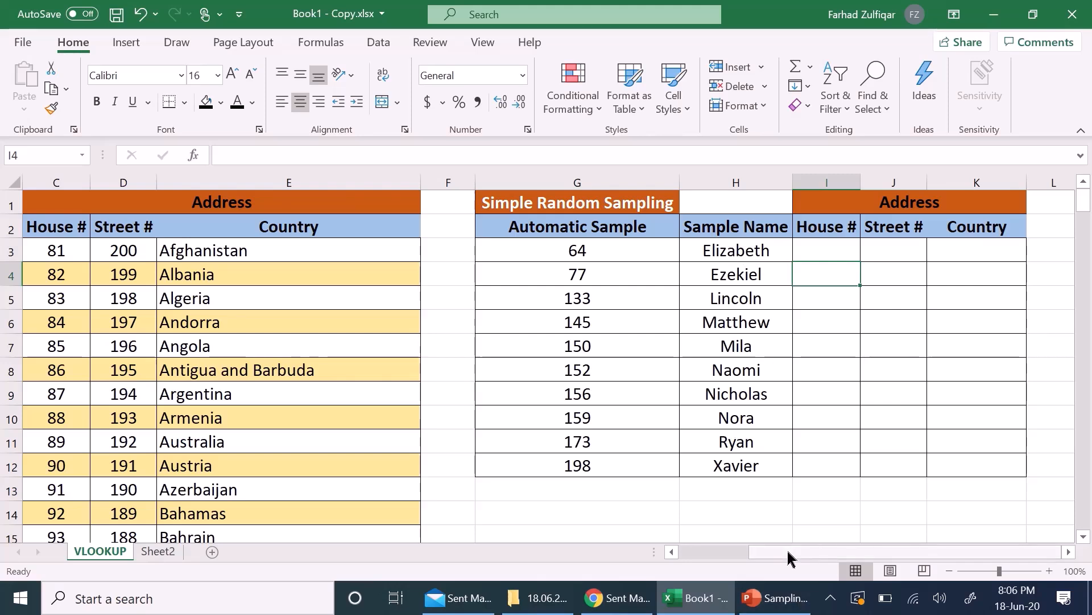
Copy the VLOOKUP formula from H3 into I3:K3, under House #, Street # and Country.
drag(787, 553, 690, 545)
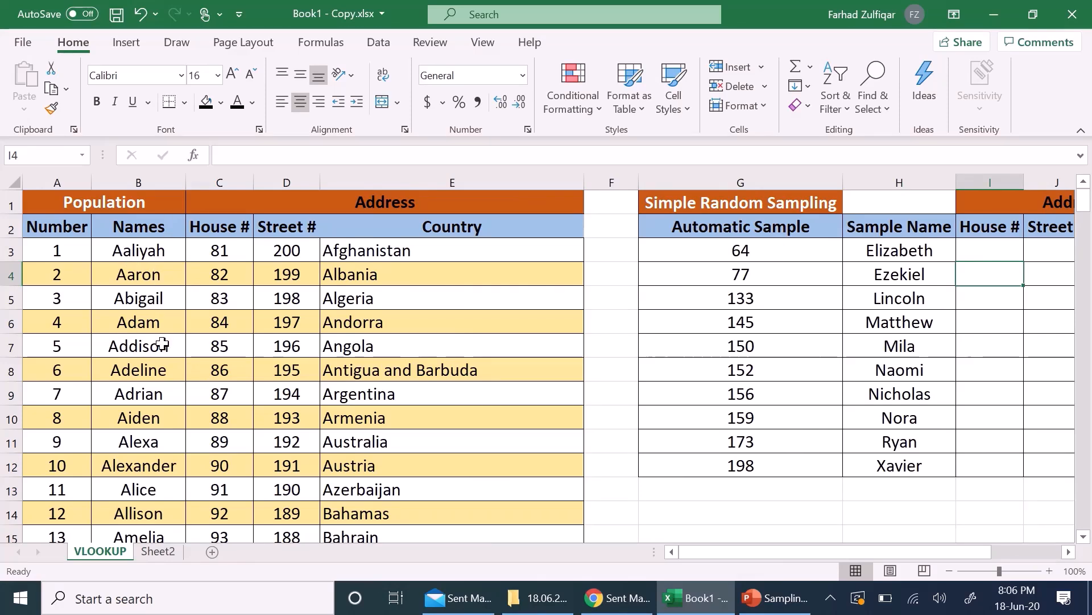
click(923, 251)
double_click(923, 250)
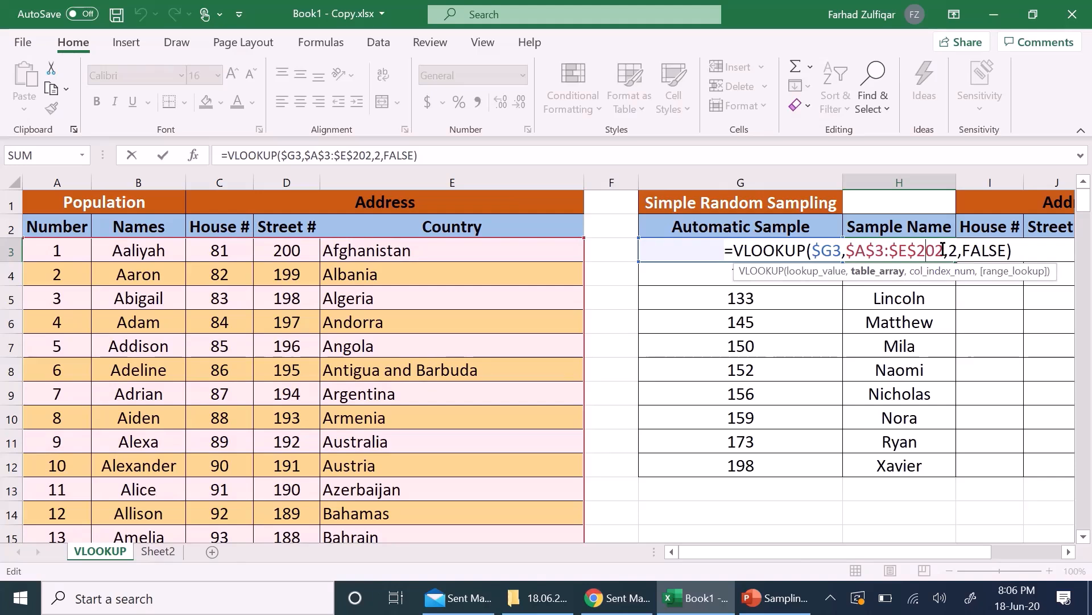
click(949, 256)
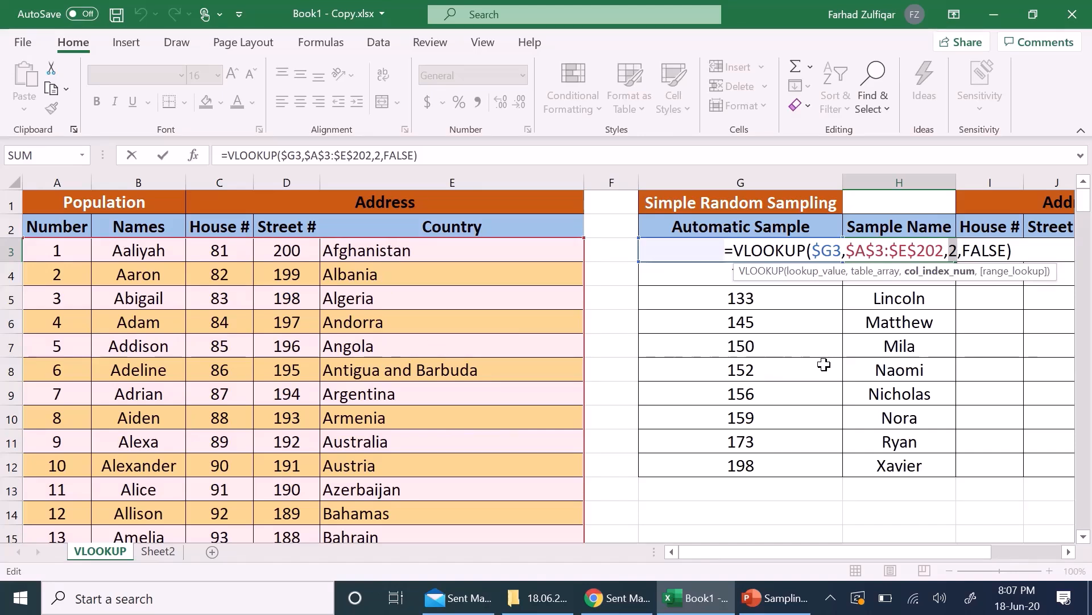
key(ctrl+Return)
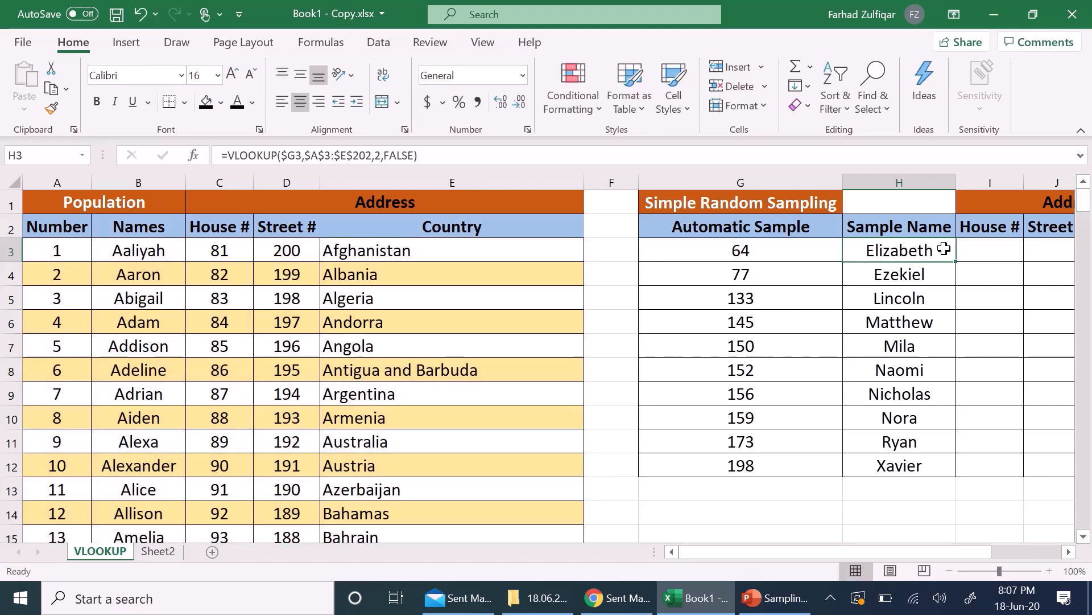
key(ctrl+c)
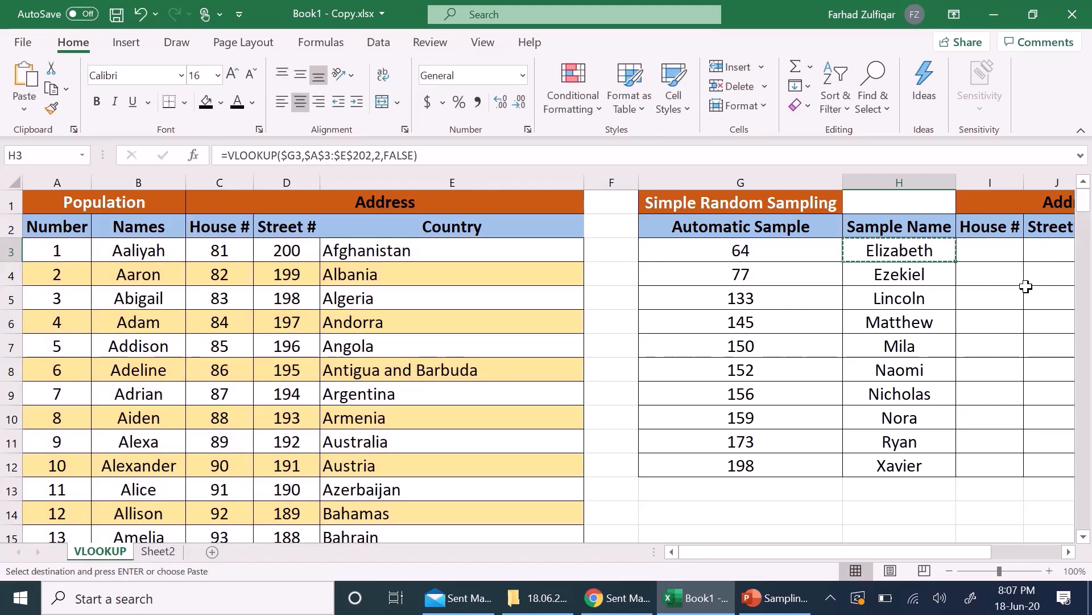
key(Right)
key(shift+Right)
key(shift+Right)
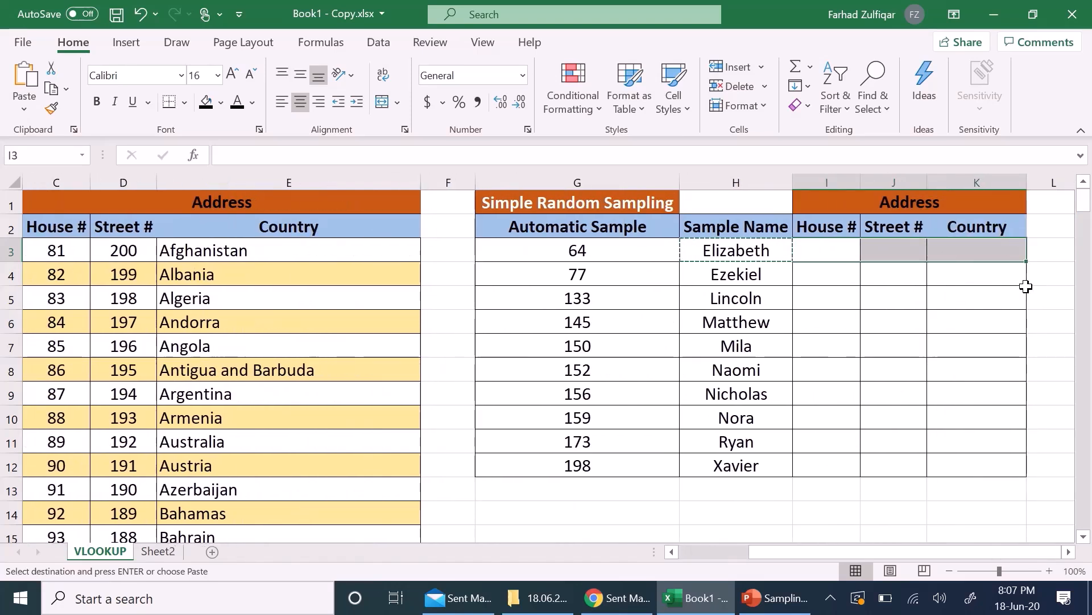
key(ctrl+v)
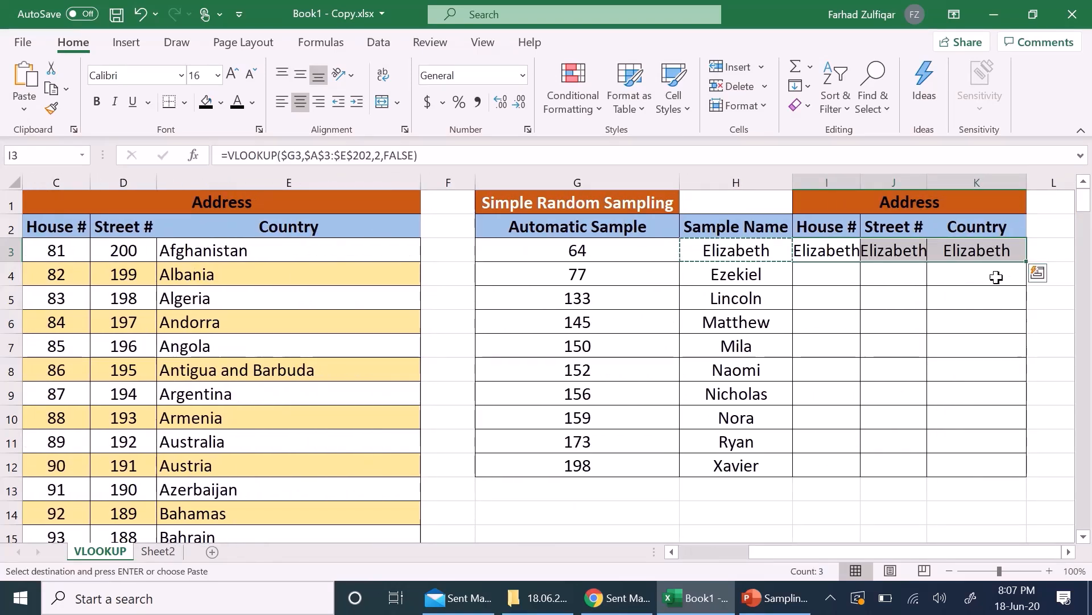
Change the column index in I3's VLOOKUP formula to 3 to return the house number.
double_click(828, 244)
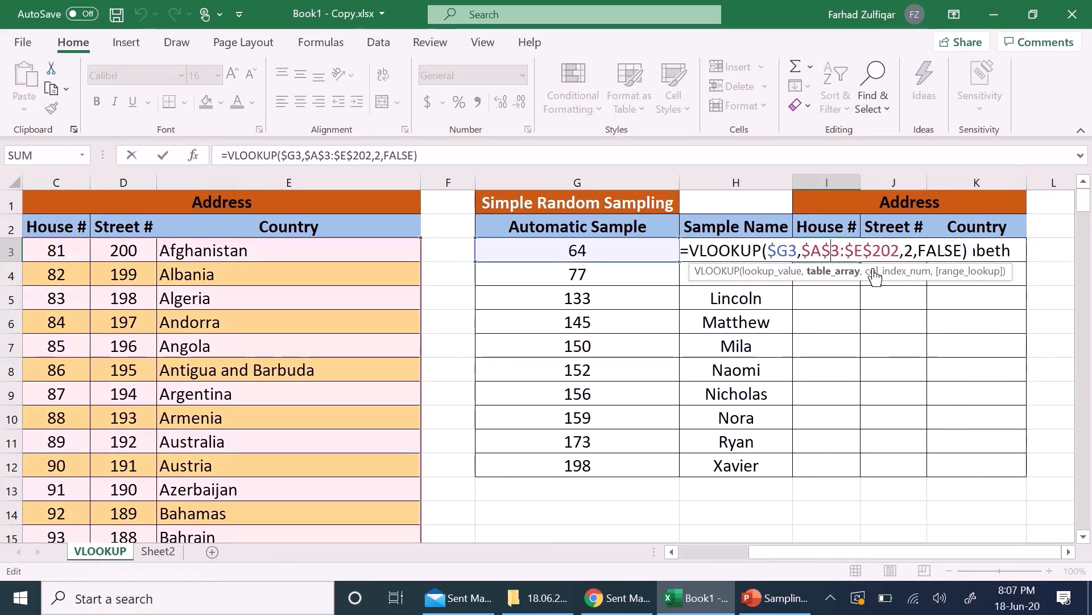
double_click(908, 250)
text(3)
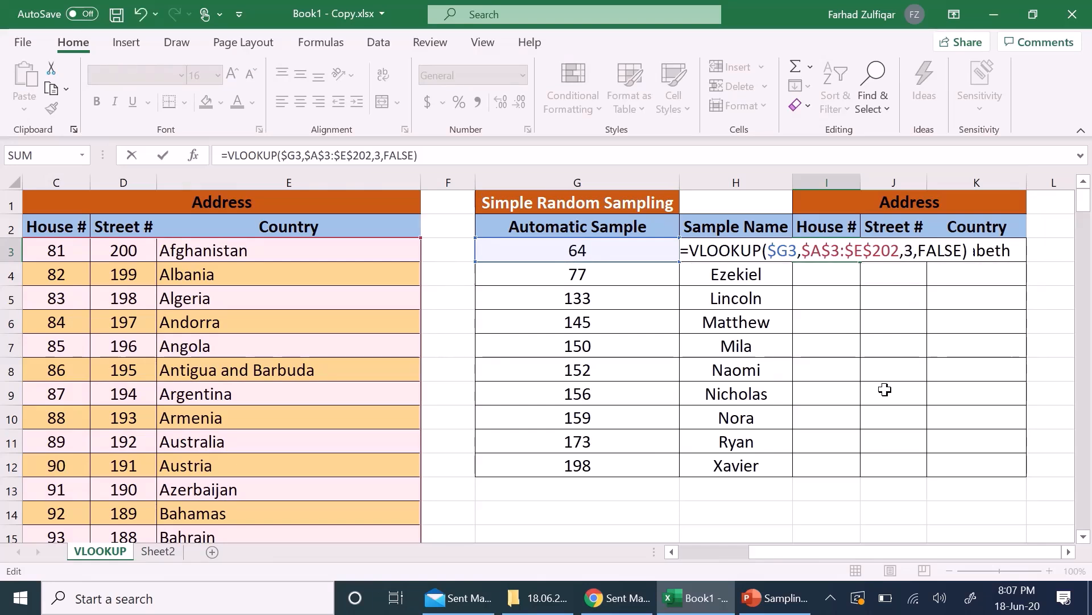
key(Return)
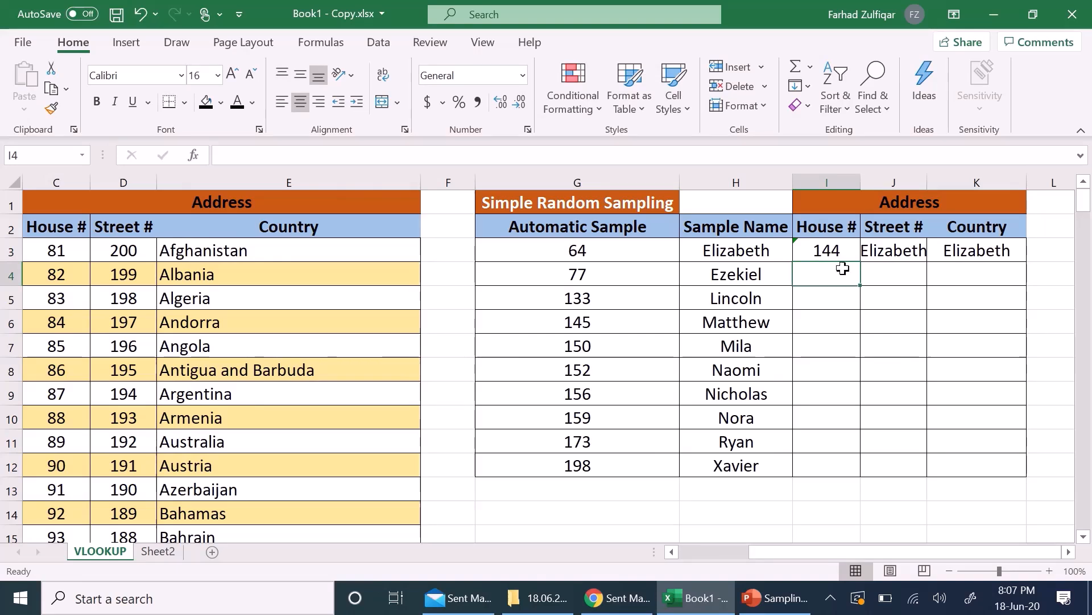
Change the column index in J3's VLOOKUP formula to 4 to return the street number.
click(870, 252)
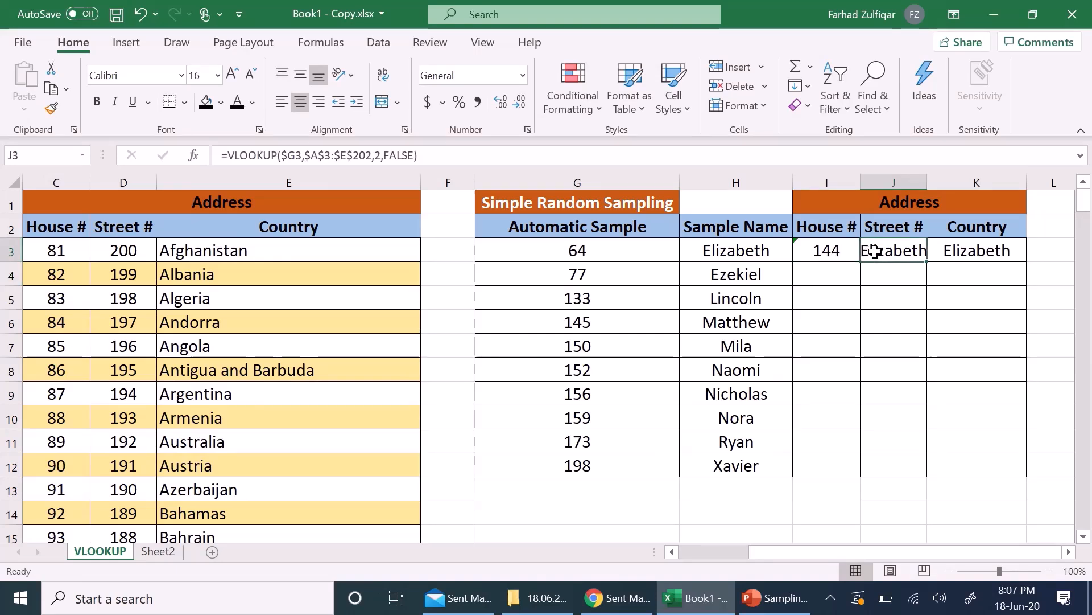
double_click(877, 252)
double_click(944, 252)
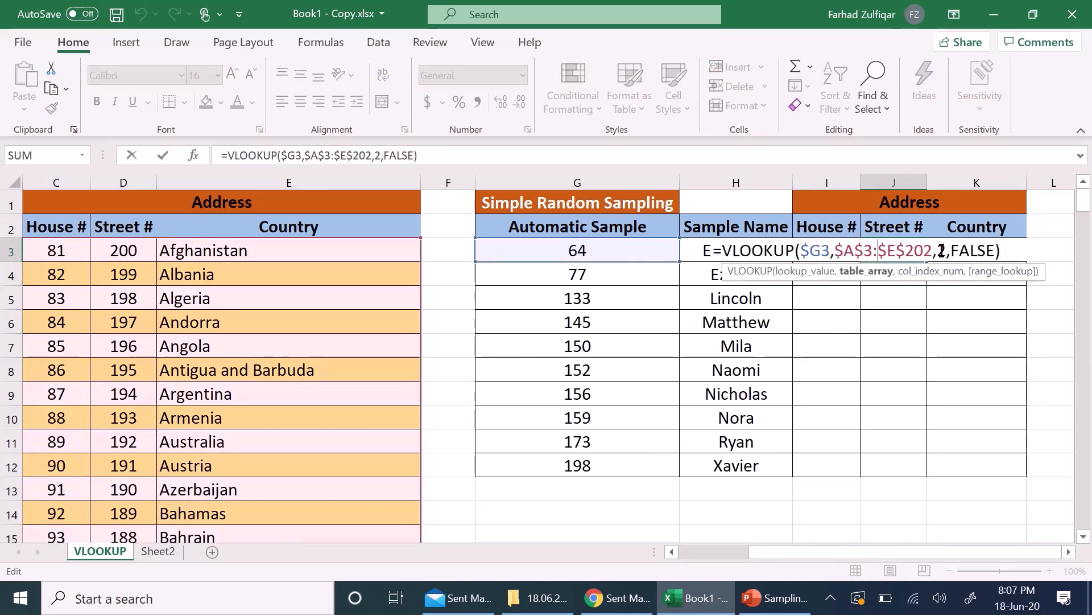
text(4)
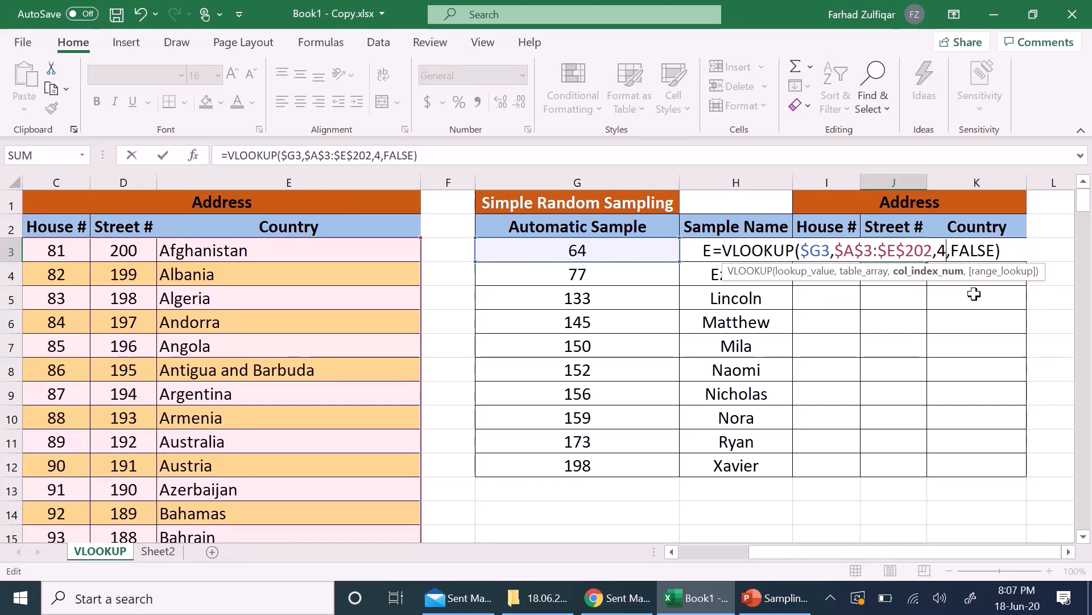
key(Return)
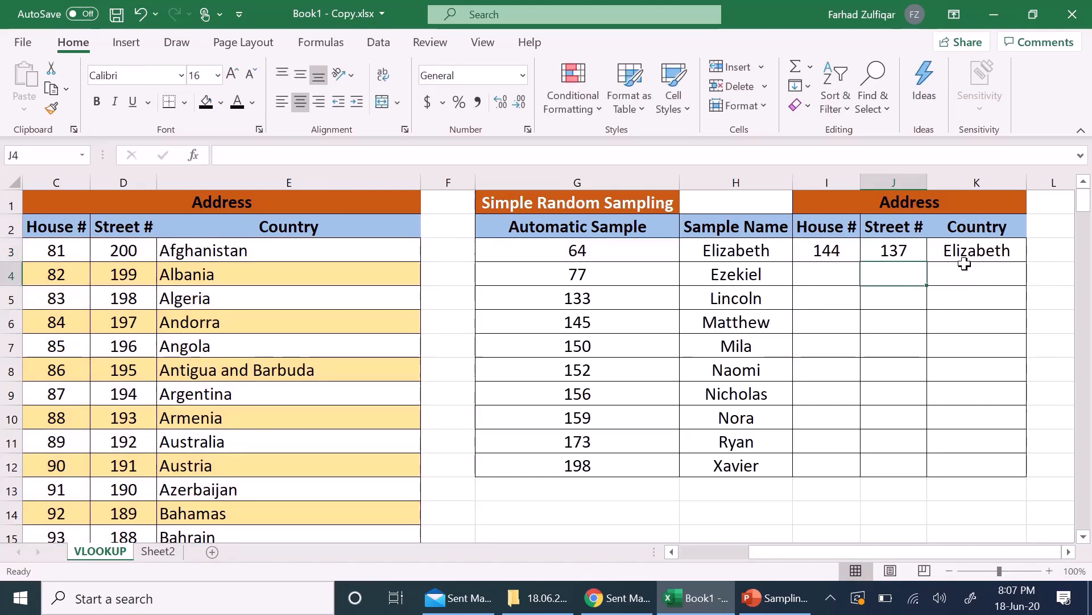
Change the column index in K3's VLOOKUP formula to 5 to return the country.
click(971, 249)
double_click(971, 250)
double_click(942, 275)
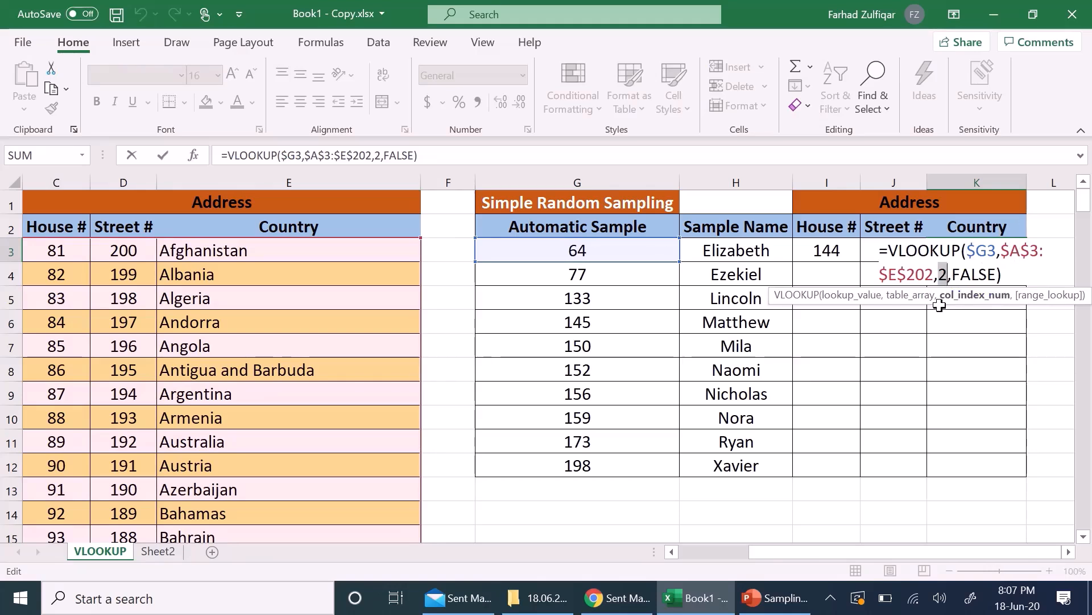
text(5,FALSE))
key(Return)
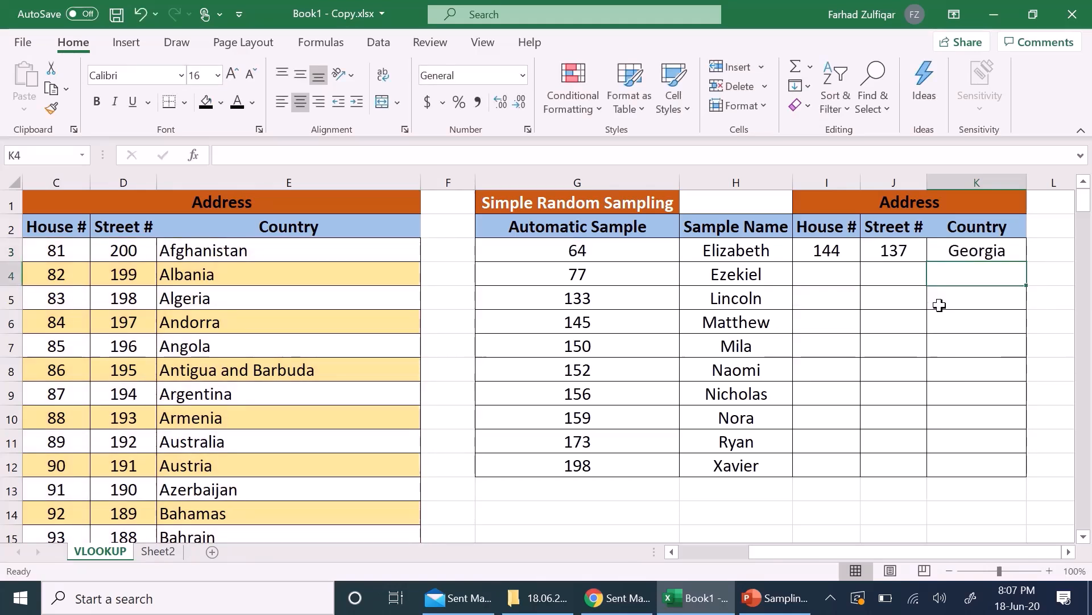
Fill the I3:K3 address formulas down through row 12 for all the sampled numbers.
drag(828, 250, 1005, 477)
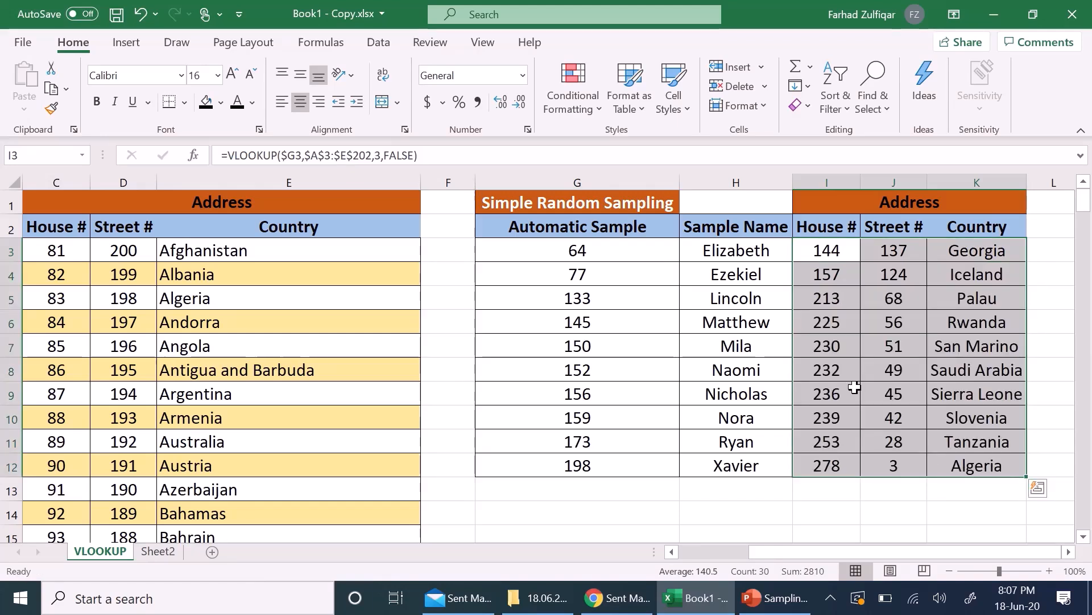
click(844, 347)
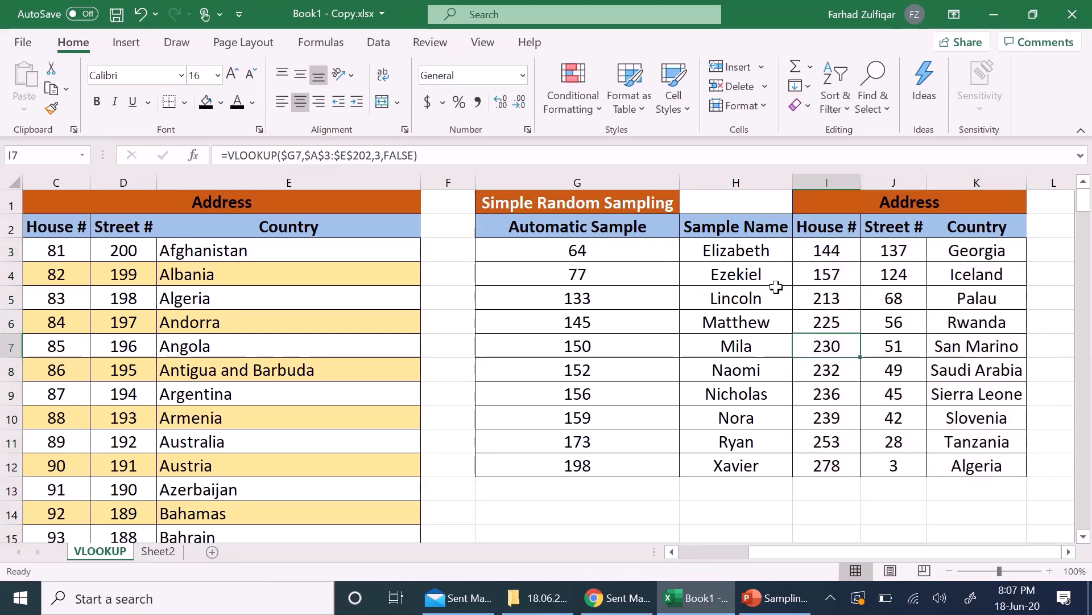
Replace the first sample number in G3 with 1 to test the lookup formulas.
click(584, 252)
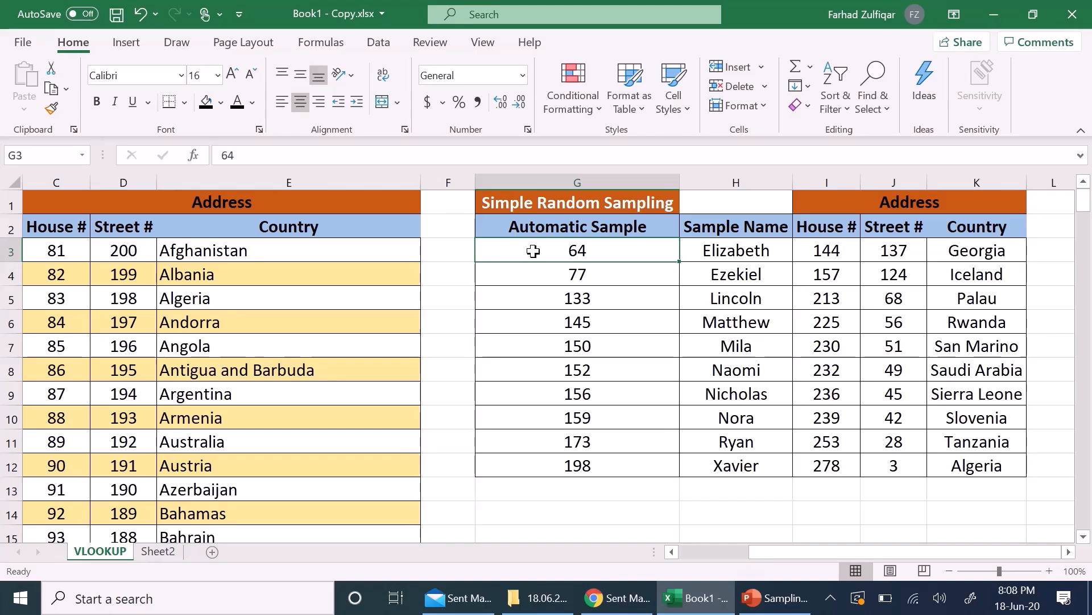
drag(755, 555, 687, 564)
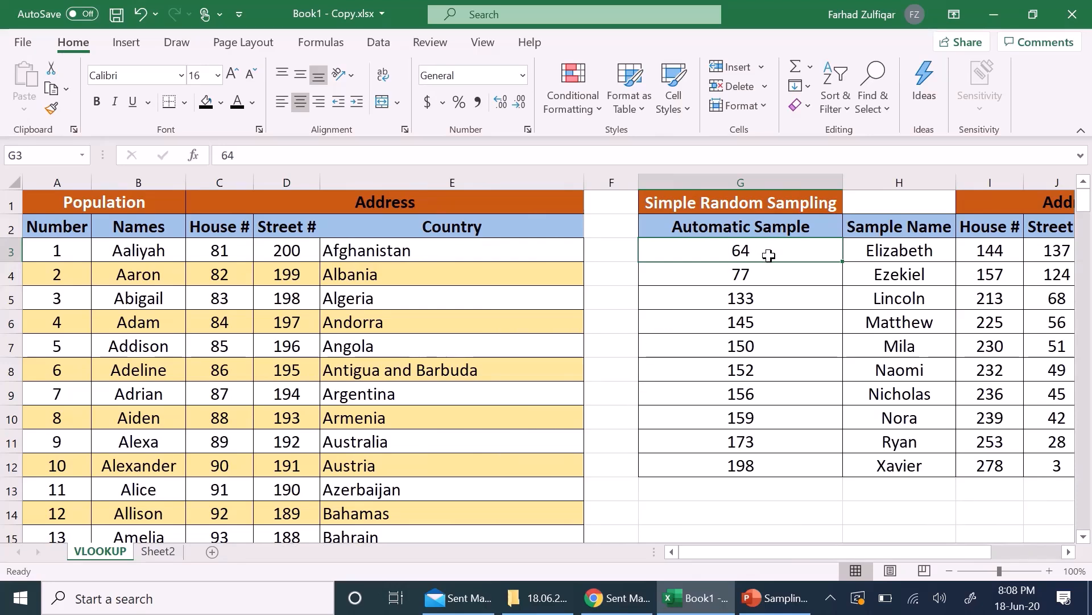
text(1)
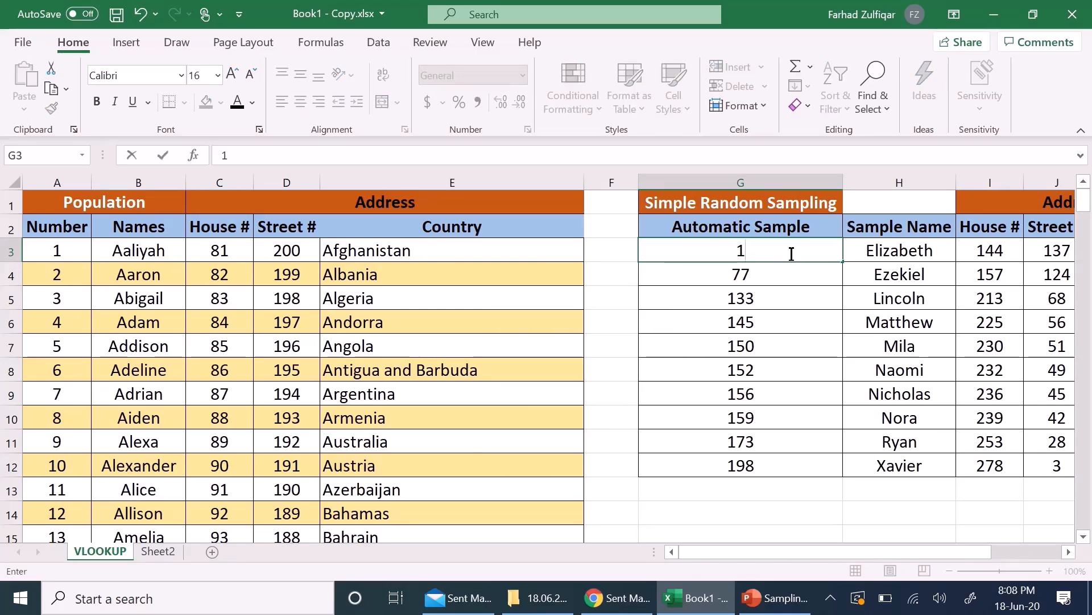
click(791, 253)
key(Return)
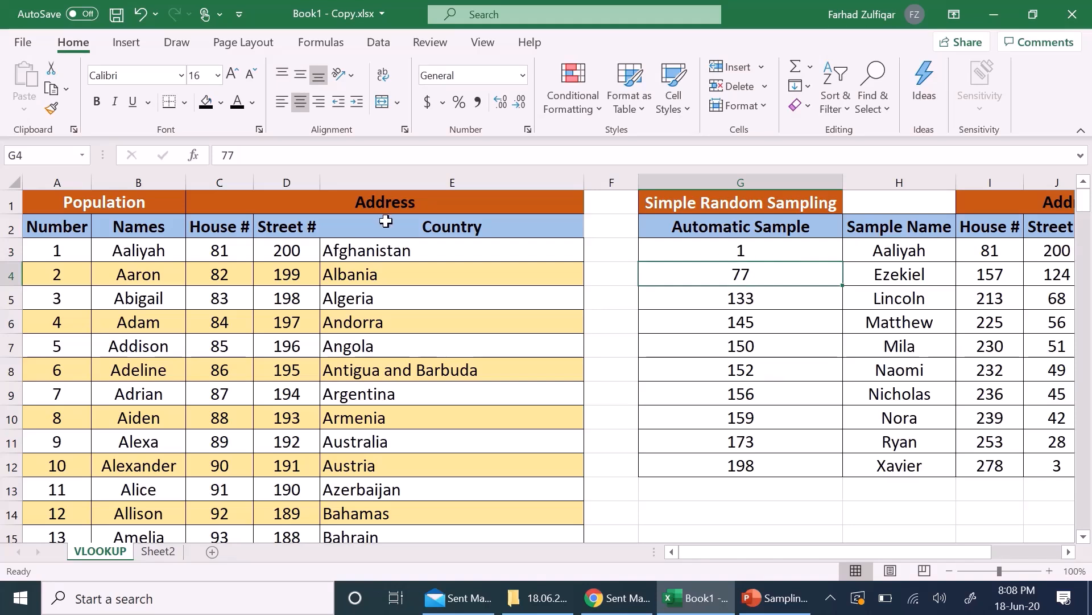
Compare row 3's sample details with the population record and review the lookup value, table array and column index in H3's formula.
click(11, 250)
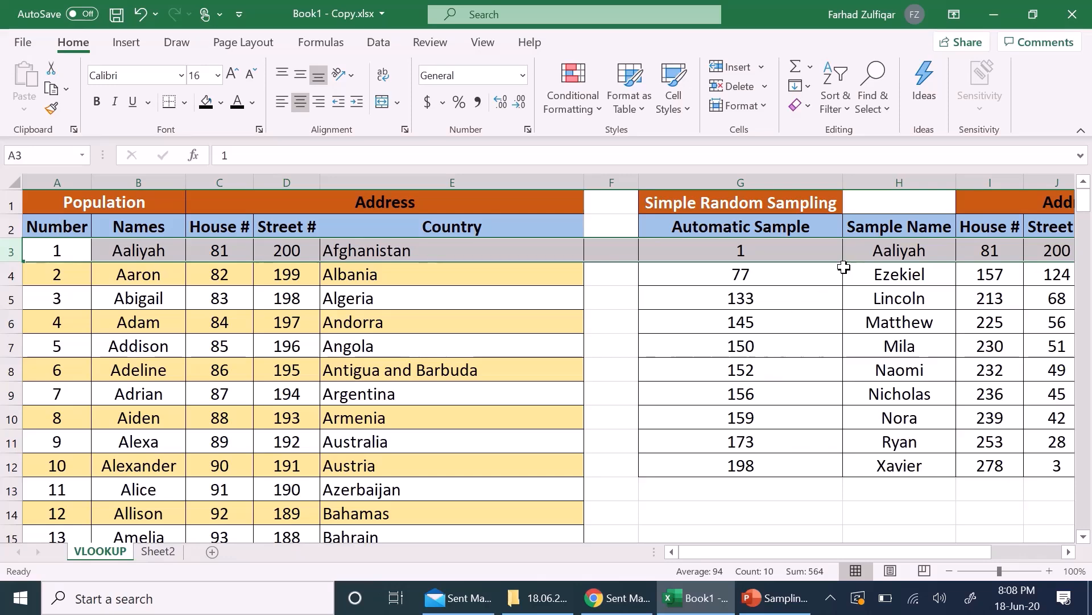
click(775, 254)
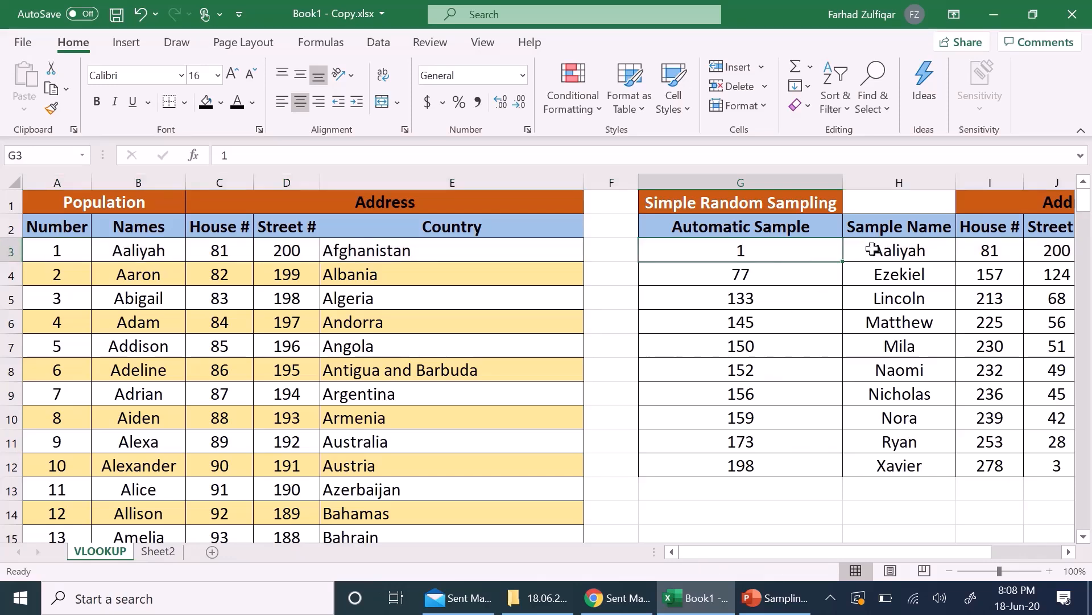
double_click(874, 250)
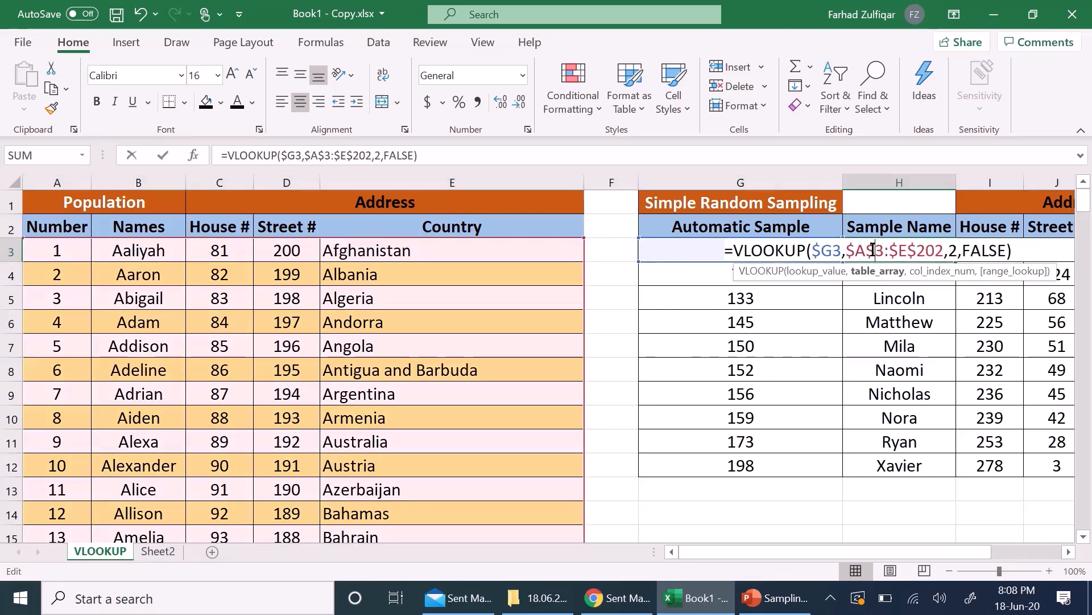
click(831, 258)
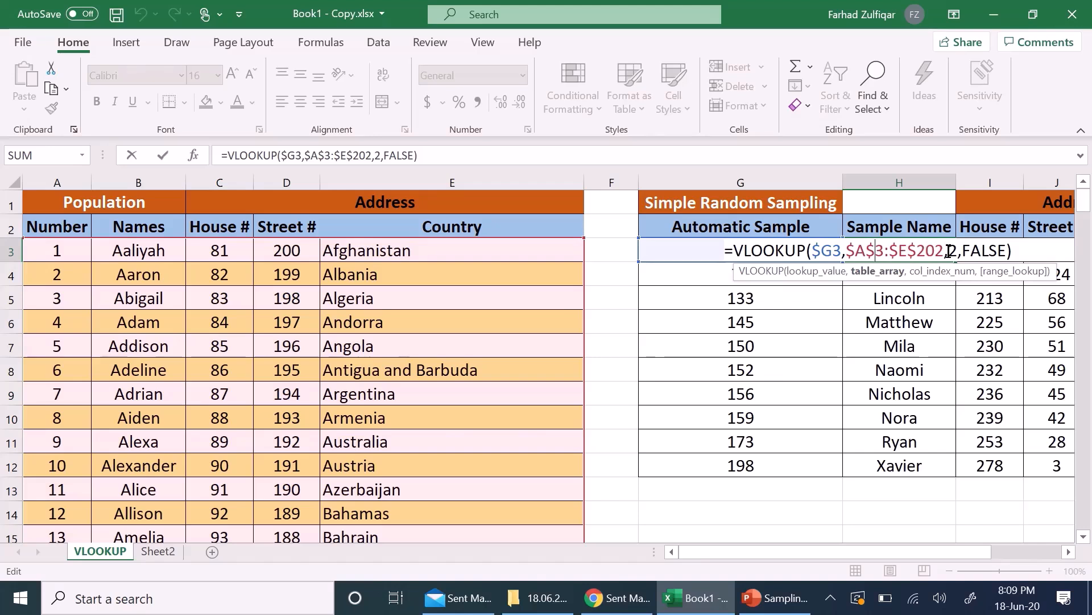
drag(949, 251, 959, 252)
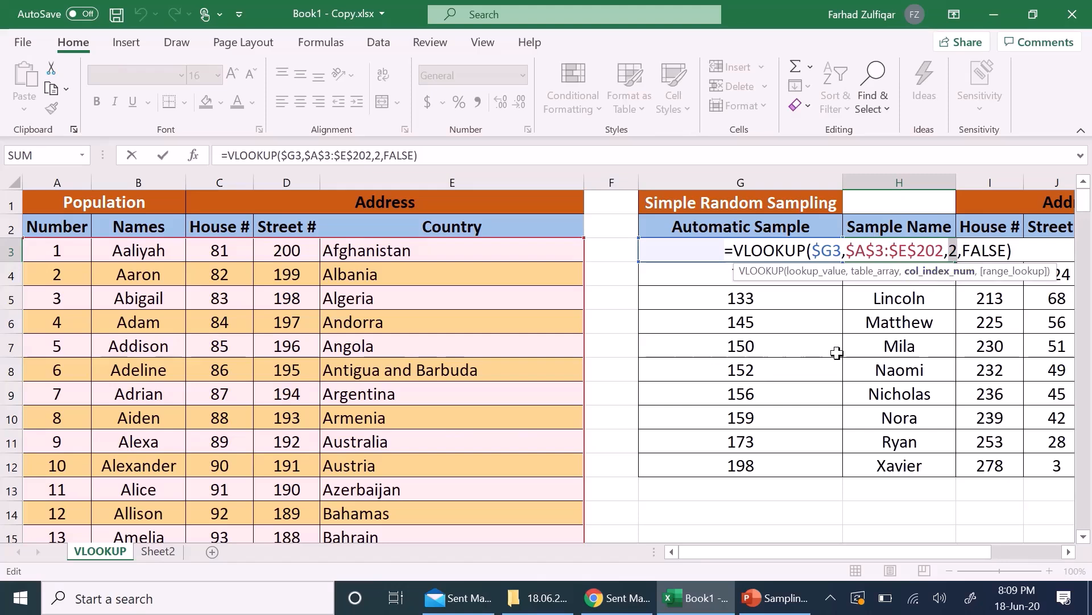
key(ctrl+Return)
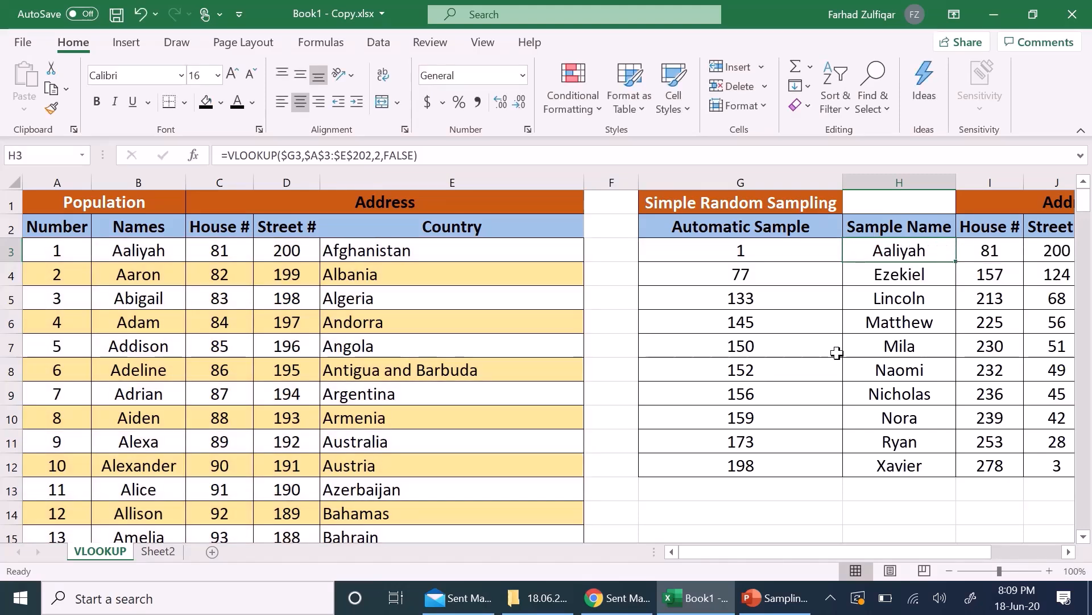